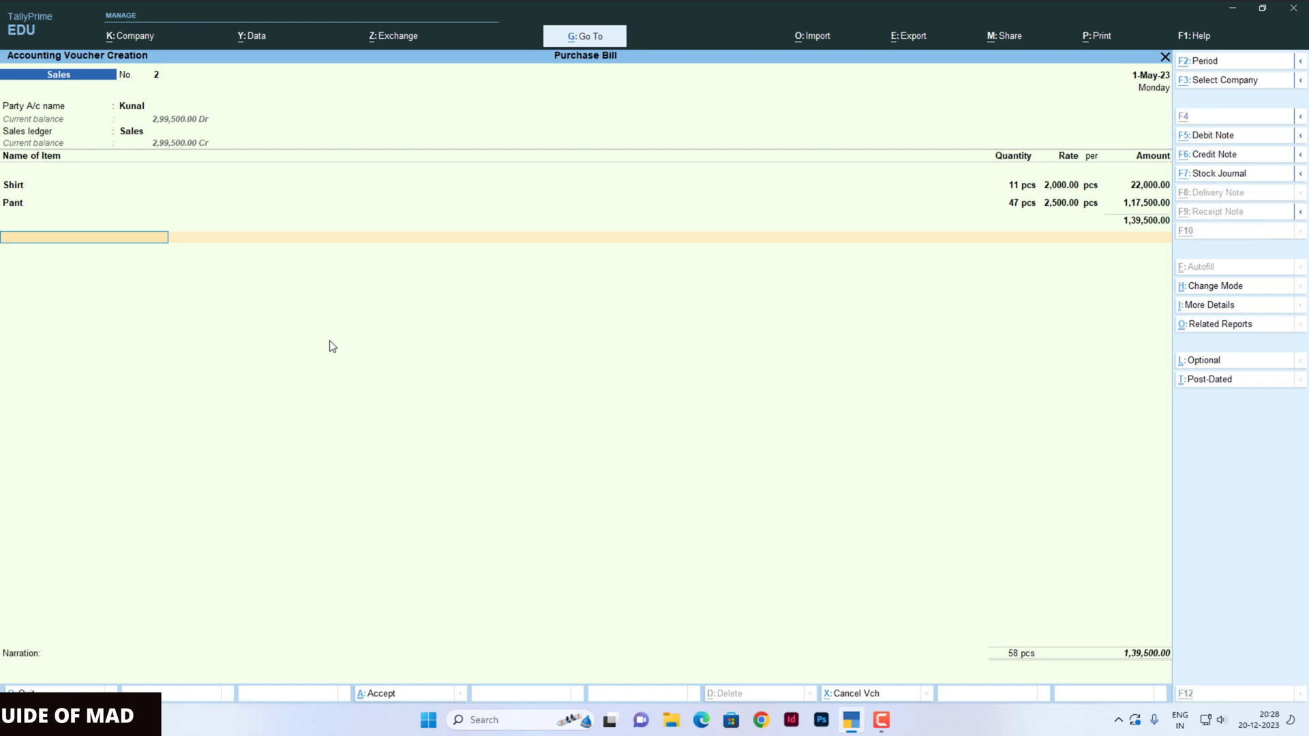
# Create a ledger named Tranportation under Indirect Incomes, with ledger type and assessable value calculation Not Applicable
pyautogui.hotkey('alt', 'c')
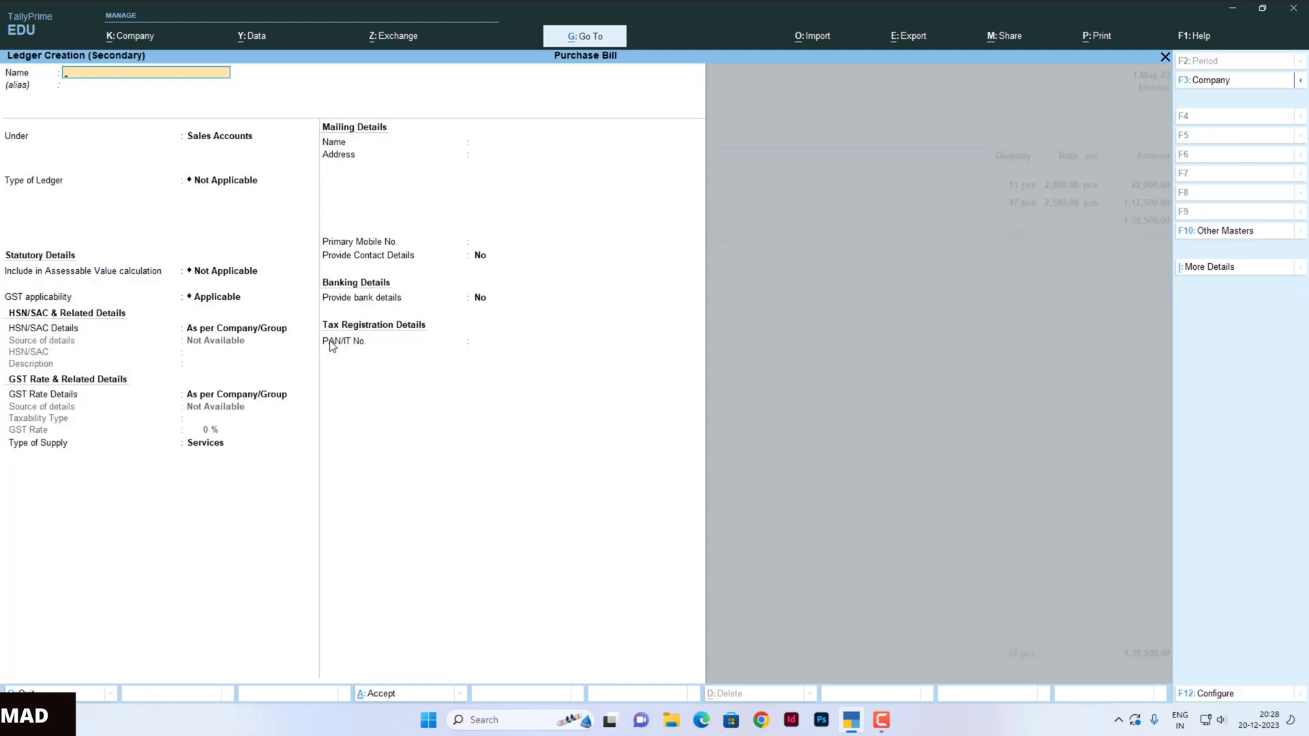
pyautogui.write('Tranportation')
pyautogui.press('Return')
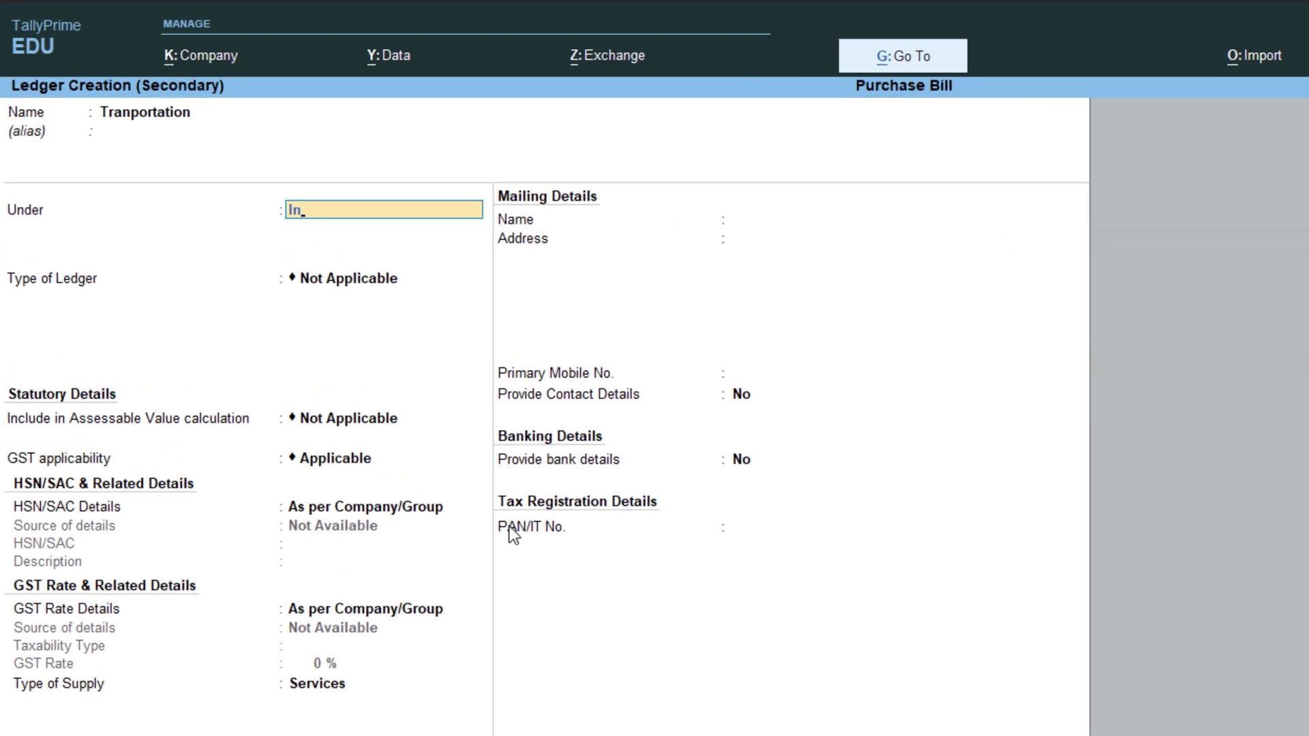
pyautogui.press('Return')
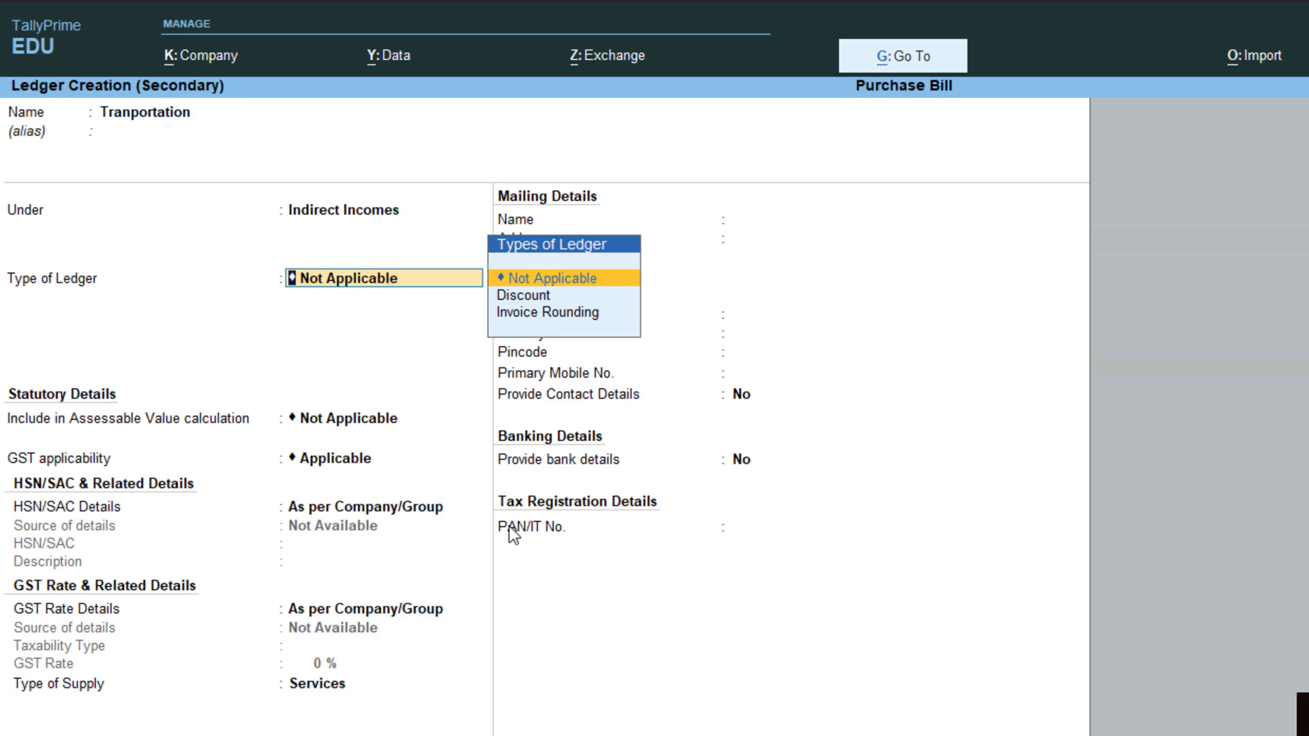
pyautogui.press('Return')
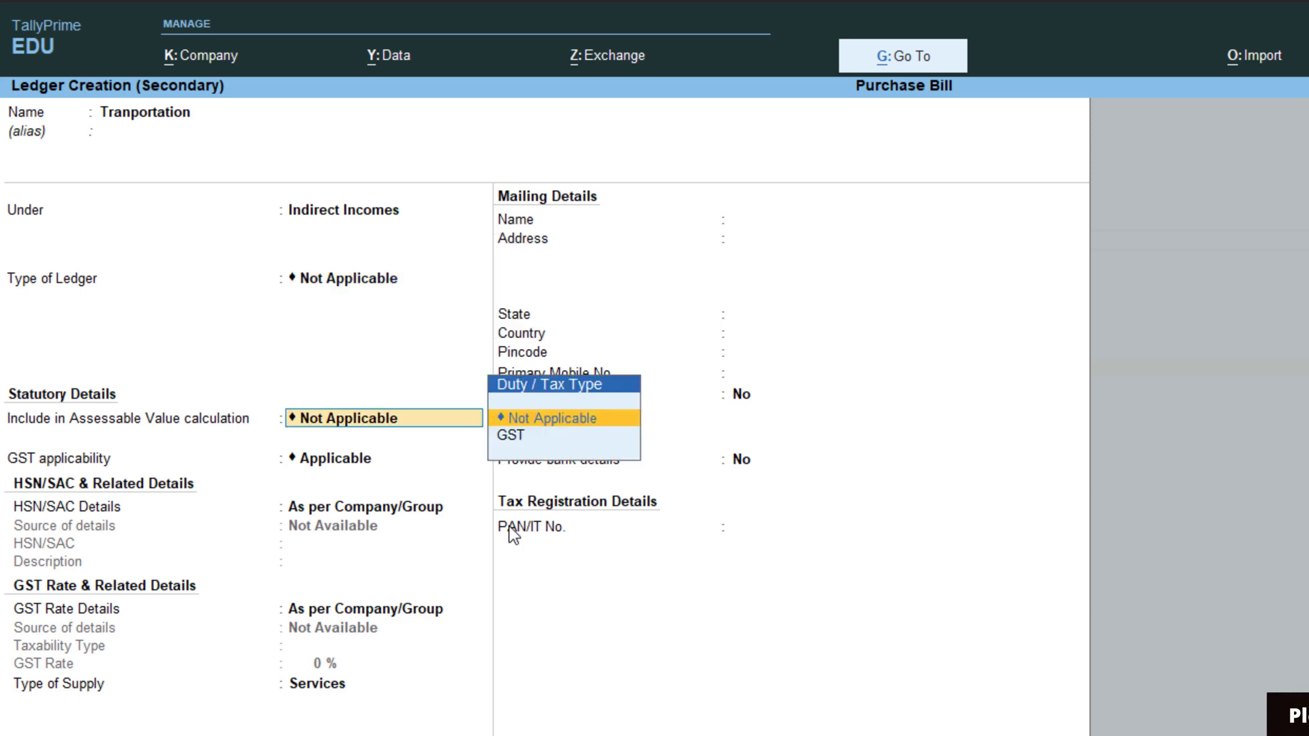
pyautogui.press('Return')
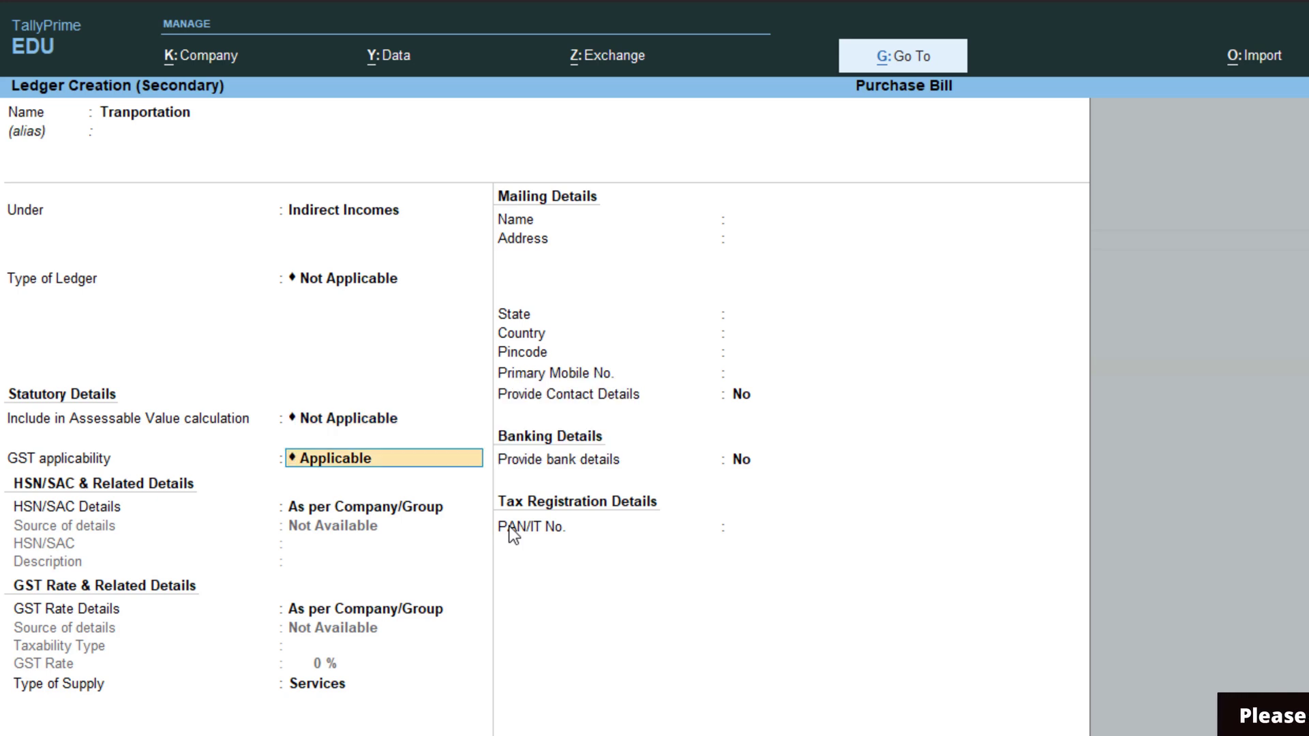
# Keep GST applicable for the ledger, specify its HSN/SAC details directly with code 1541, and leave the description blank
pyautogui.press('Return')
pyautogui.click(509, 525)
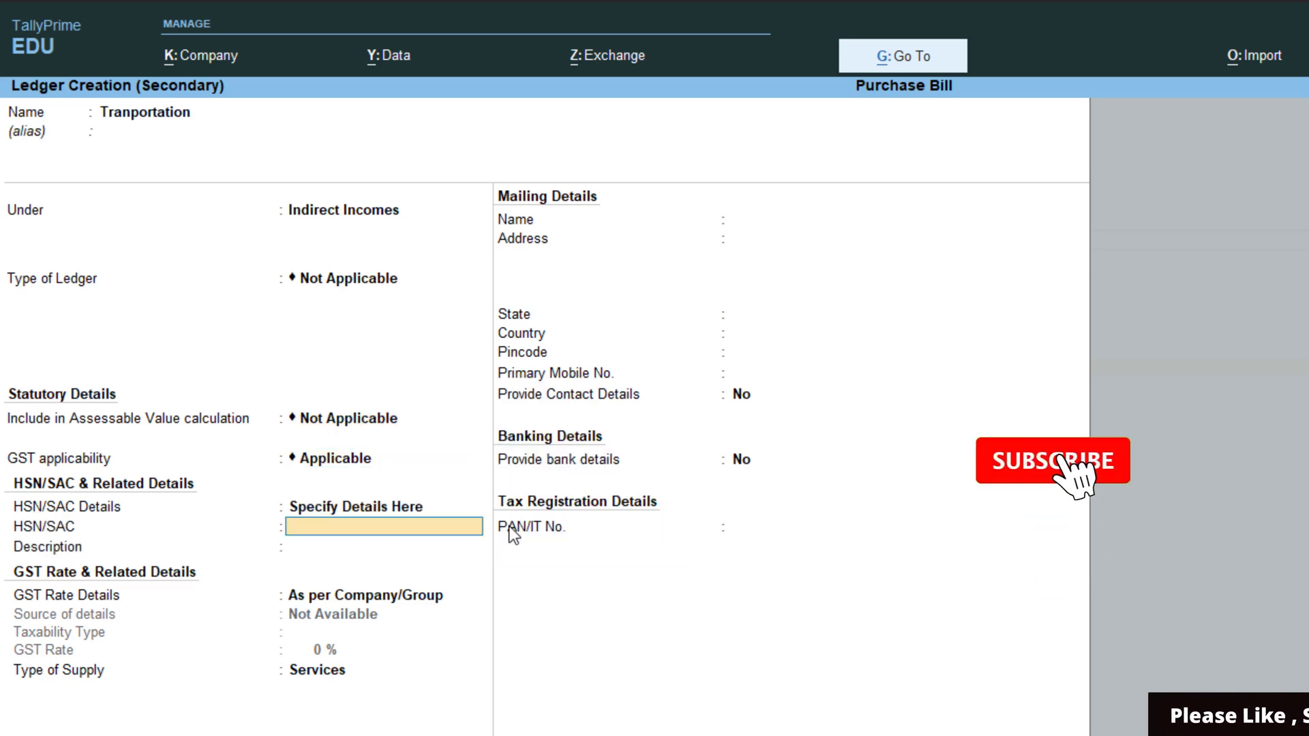
pyautogui.write('15')
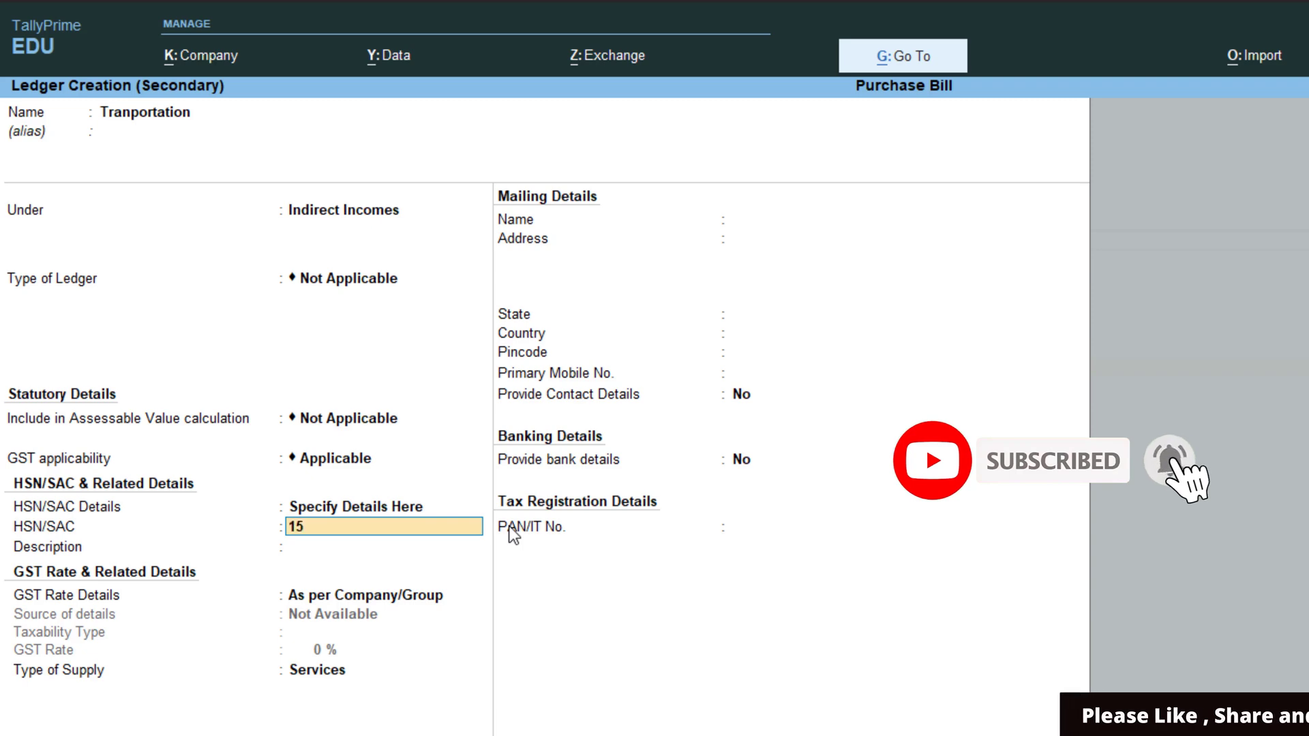
pyautogui.write('41')
pyautogui.press('Return')
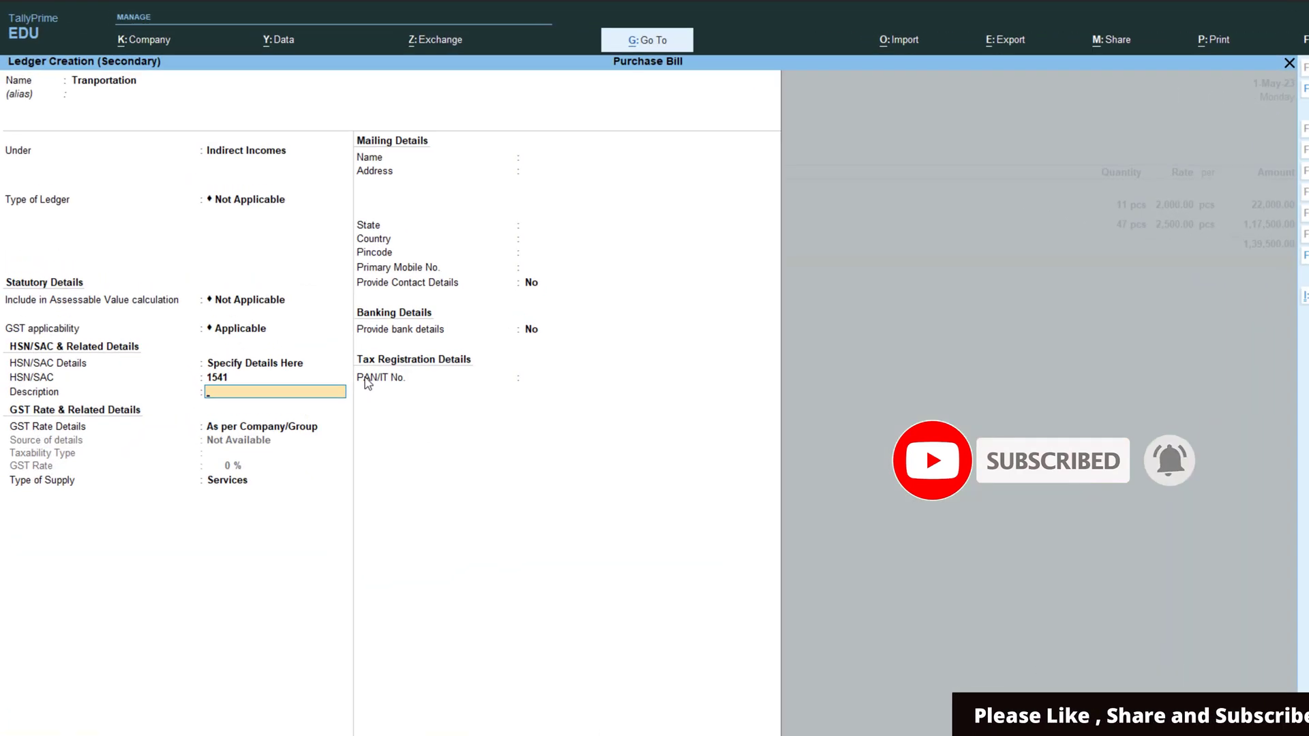
pyautogui.press('Return')
# Specify the ledger's GST rate details directly as Taxable at 18%
pyautogui.press('Down')
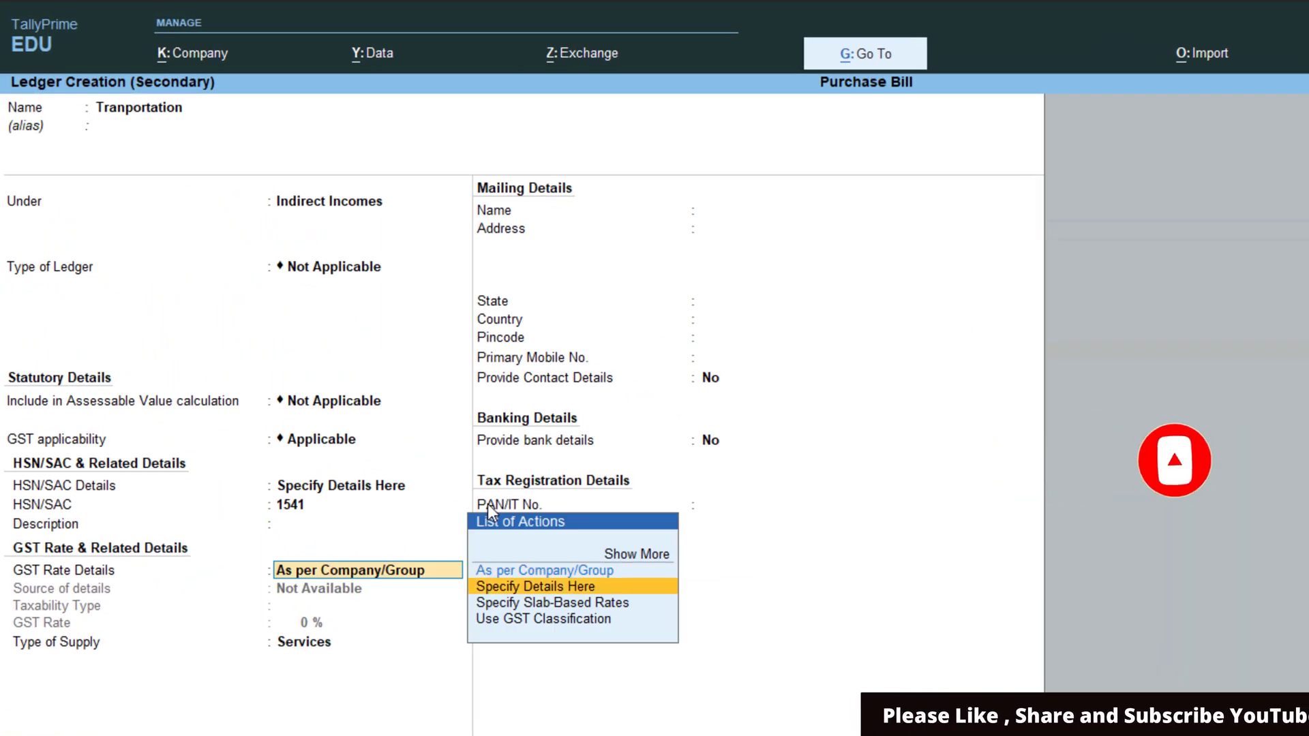
pyautogui.press('Return')
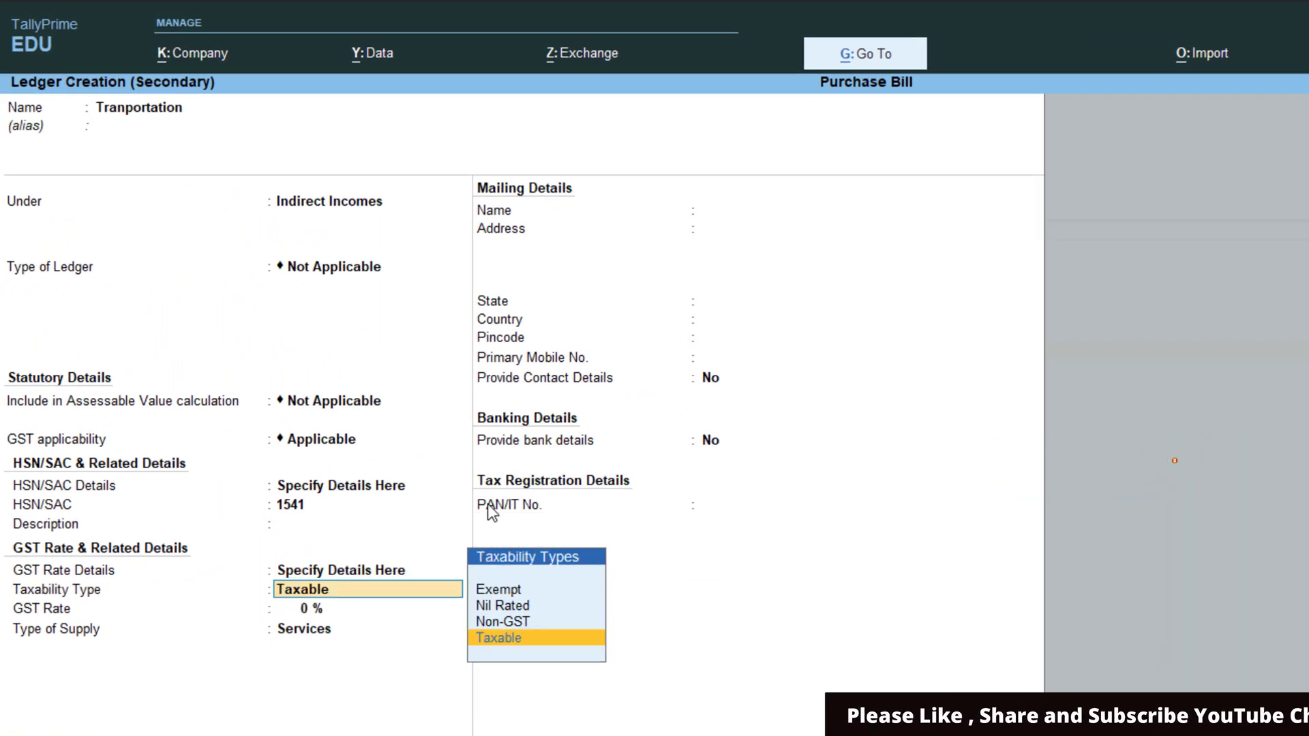
pyautogui.press('Return')
pyautogui.write('1')
pyautogui.write('8')
# Save the Tranportation ledger with Services as the supply type and enter 2000 as its amount in the sales voucher
pyautogui.press('Return')
pyautogui.press('Return')
pyautogui.press('Return')
pyautogui.press('Return')
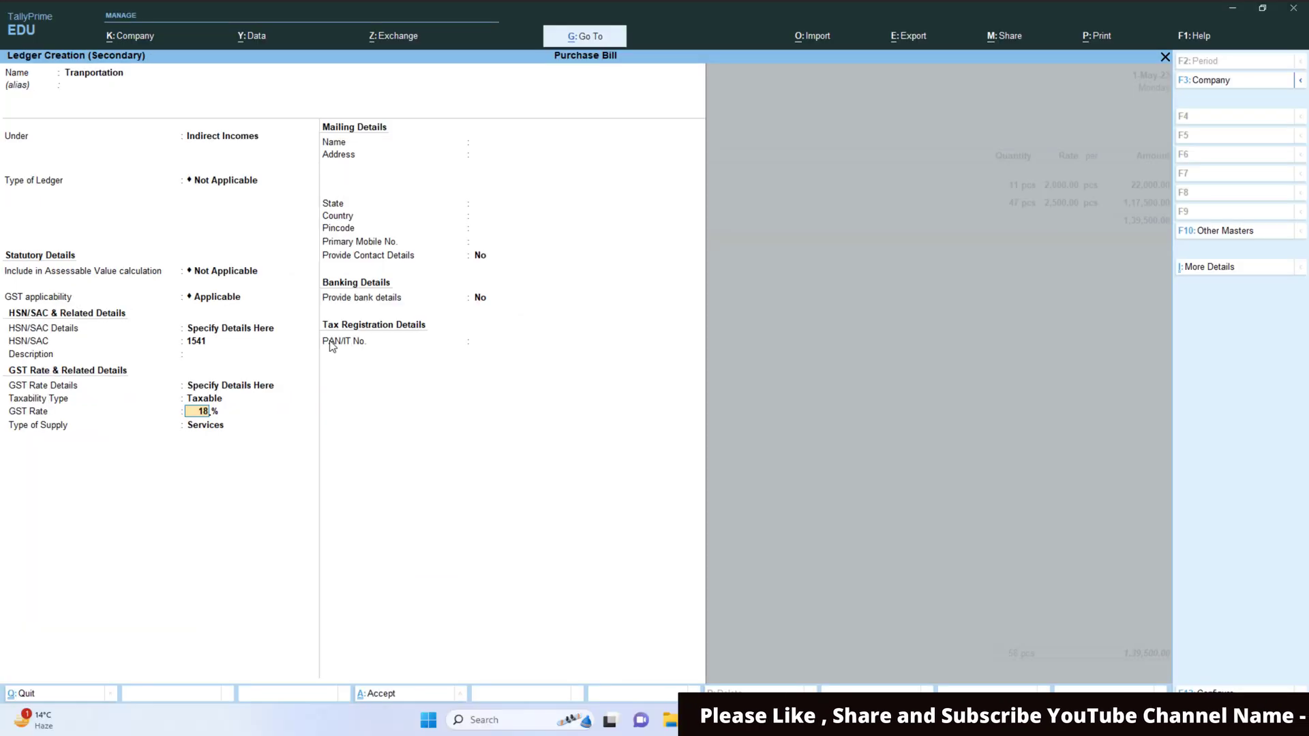
pyautogui.press('Return')
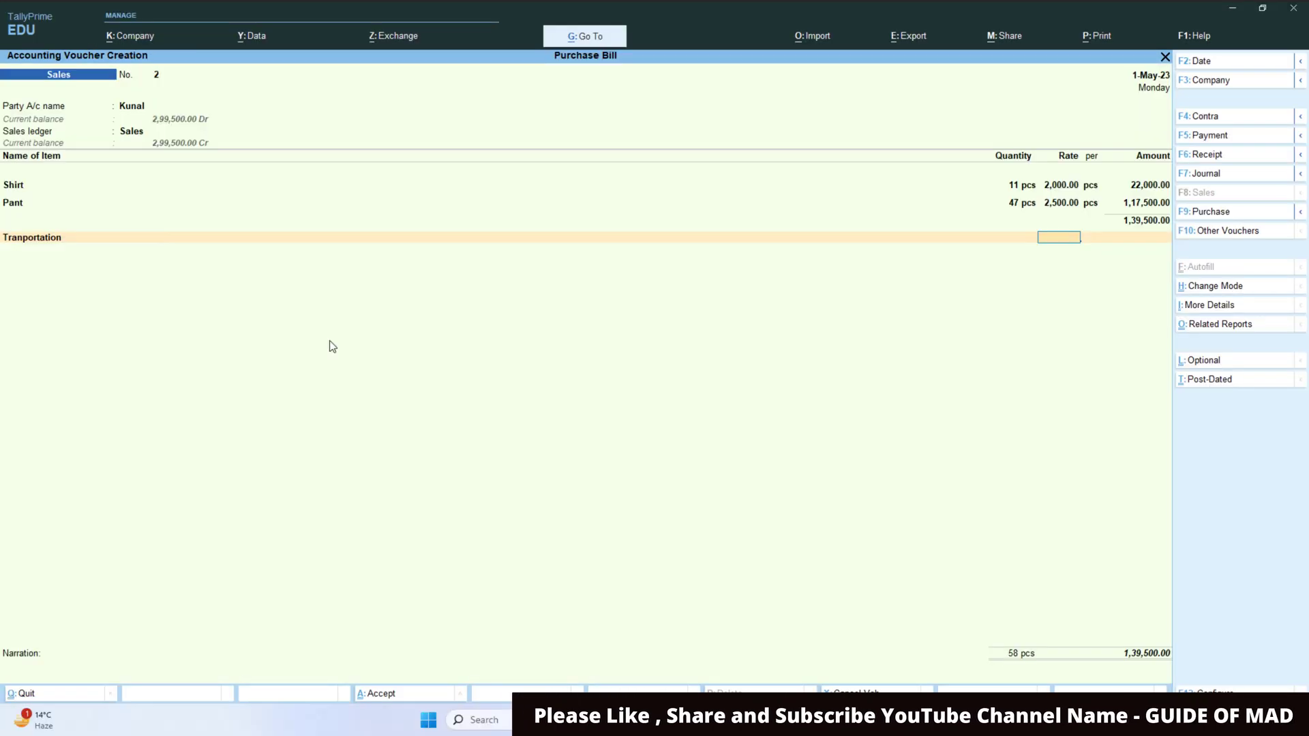
pyautogui.write('2000')
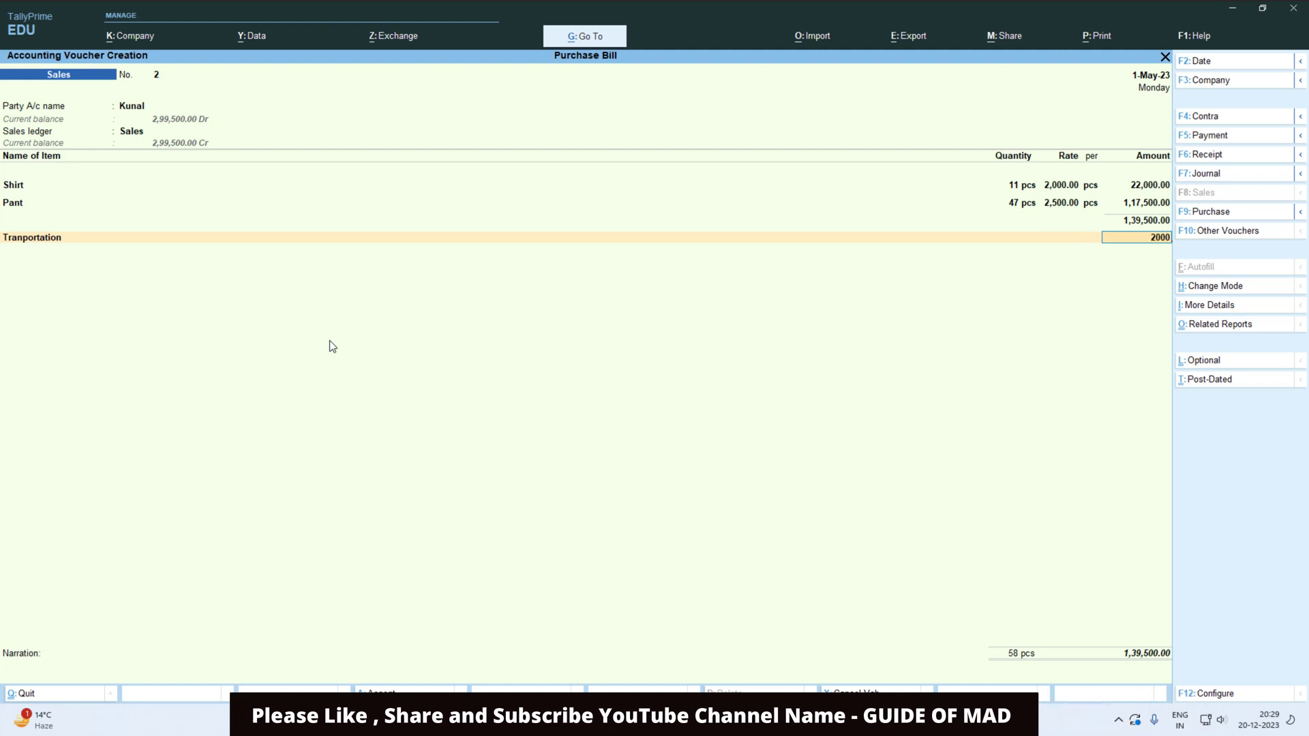
pyautogui.press('Return')
# Create a CGST ledger under Duties & Taxes and add CGST and SGST to the sales voucher
pyautogui.hotkey('alt', 'c')
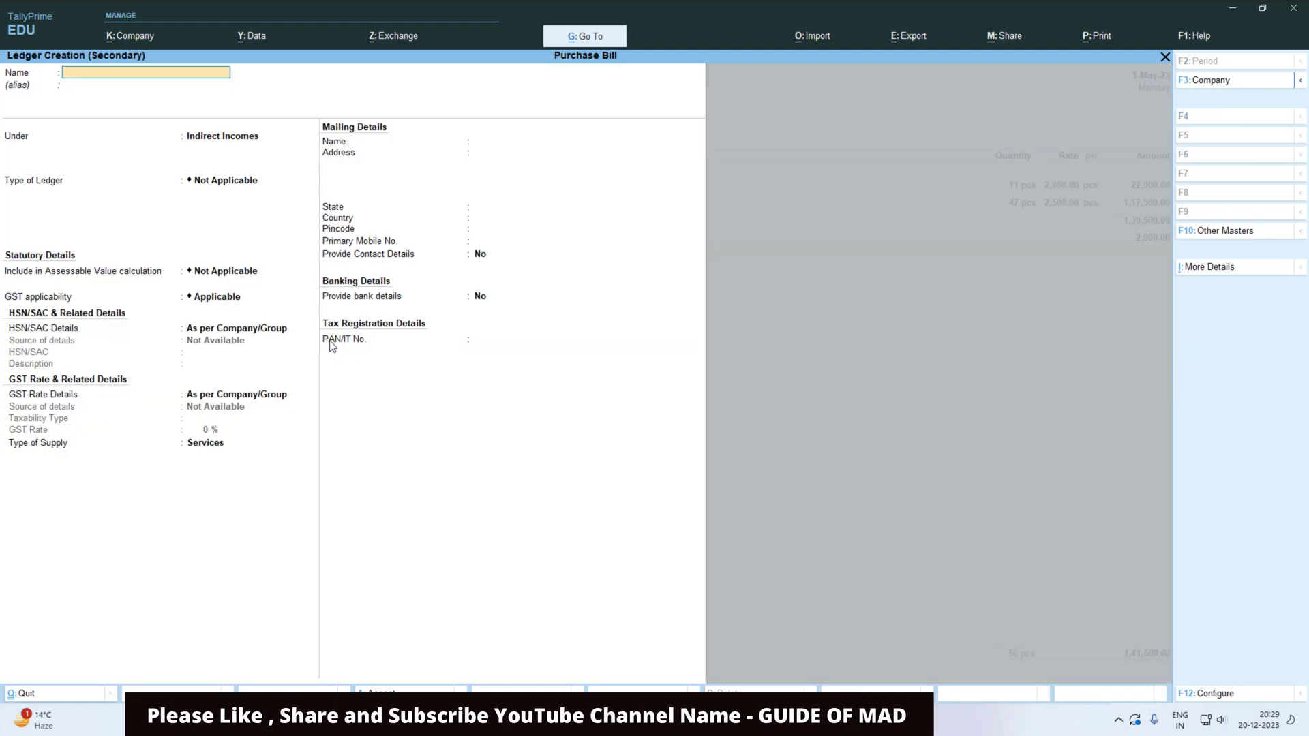
pyautogui.write('CGST')
pyautogui.press('Return')
pyautogui.press('Return')
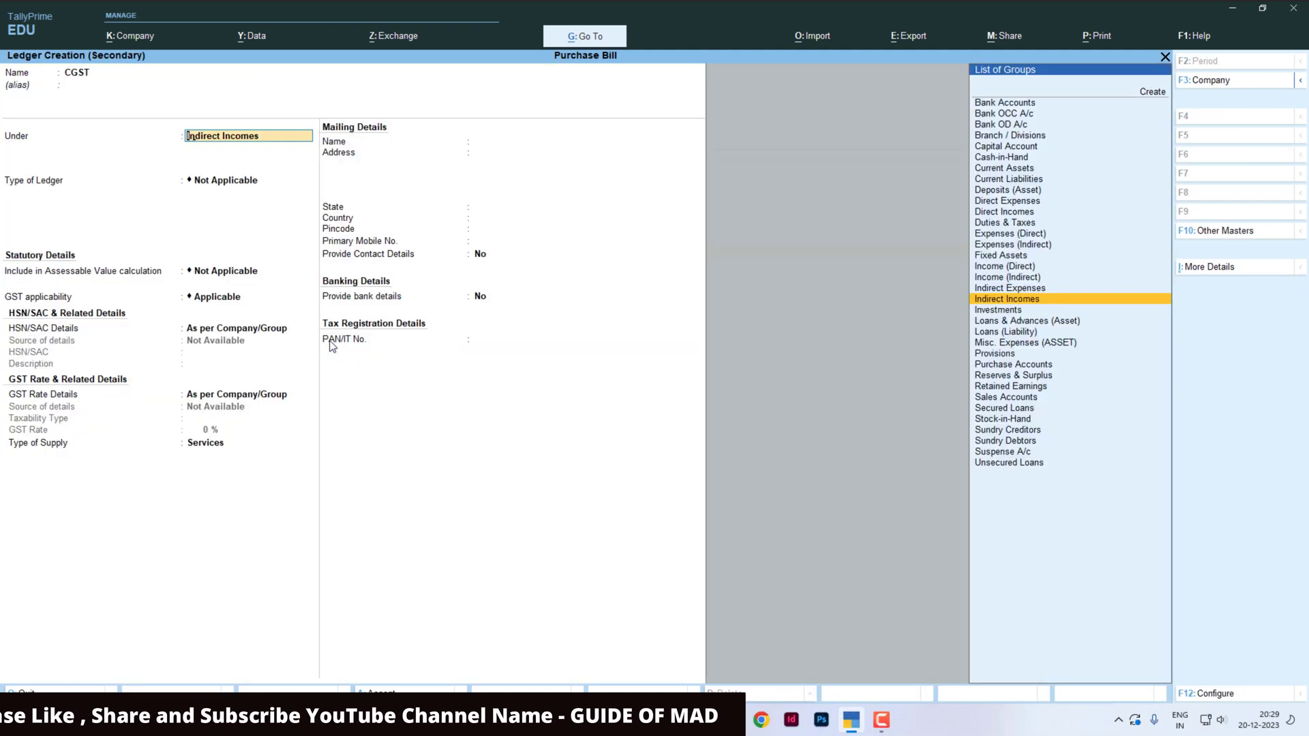
pyautogui.write('du')
pyautogui.press('Return')
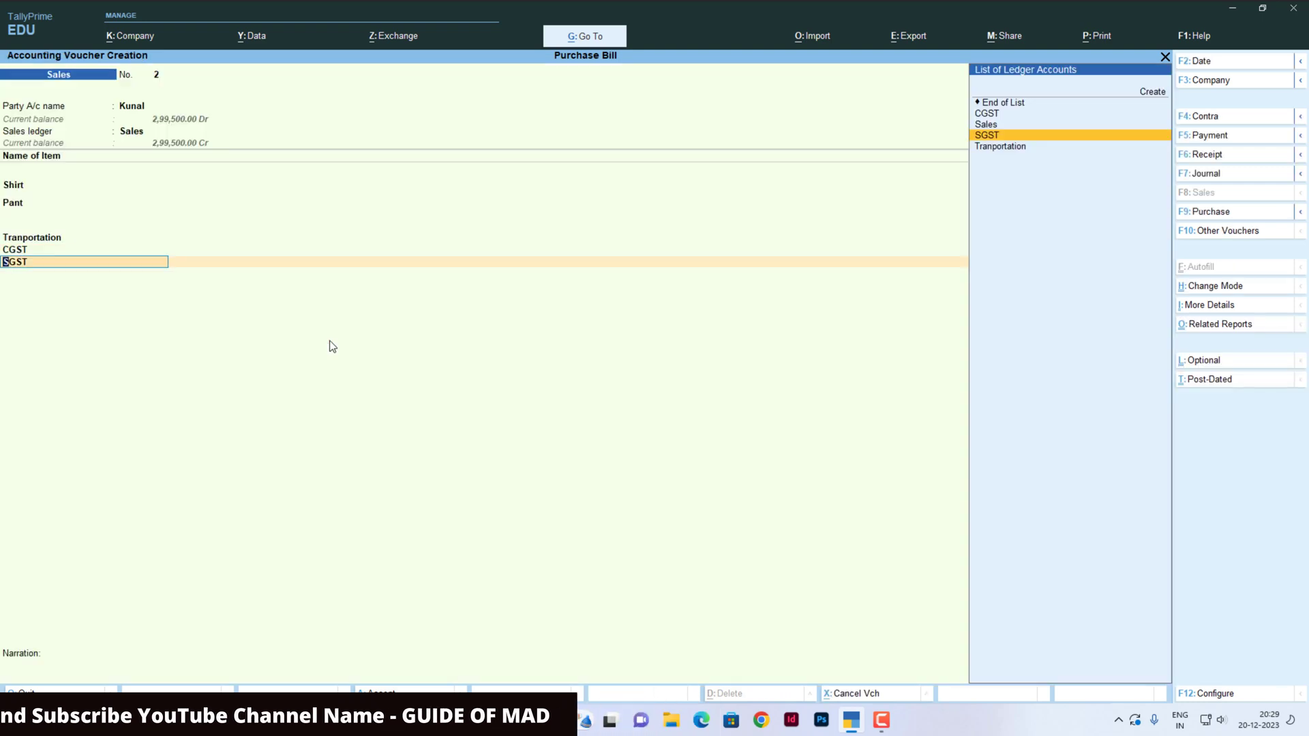
pyautogui.press('Return')
# Examine the sales voucher's detailed GST tax analysis and return to the voucher
pyautogui.hotkey('ctrl', 'o')
pyautogui.hotkey('alt', 'F5')
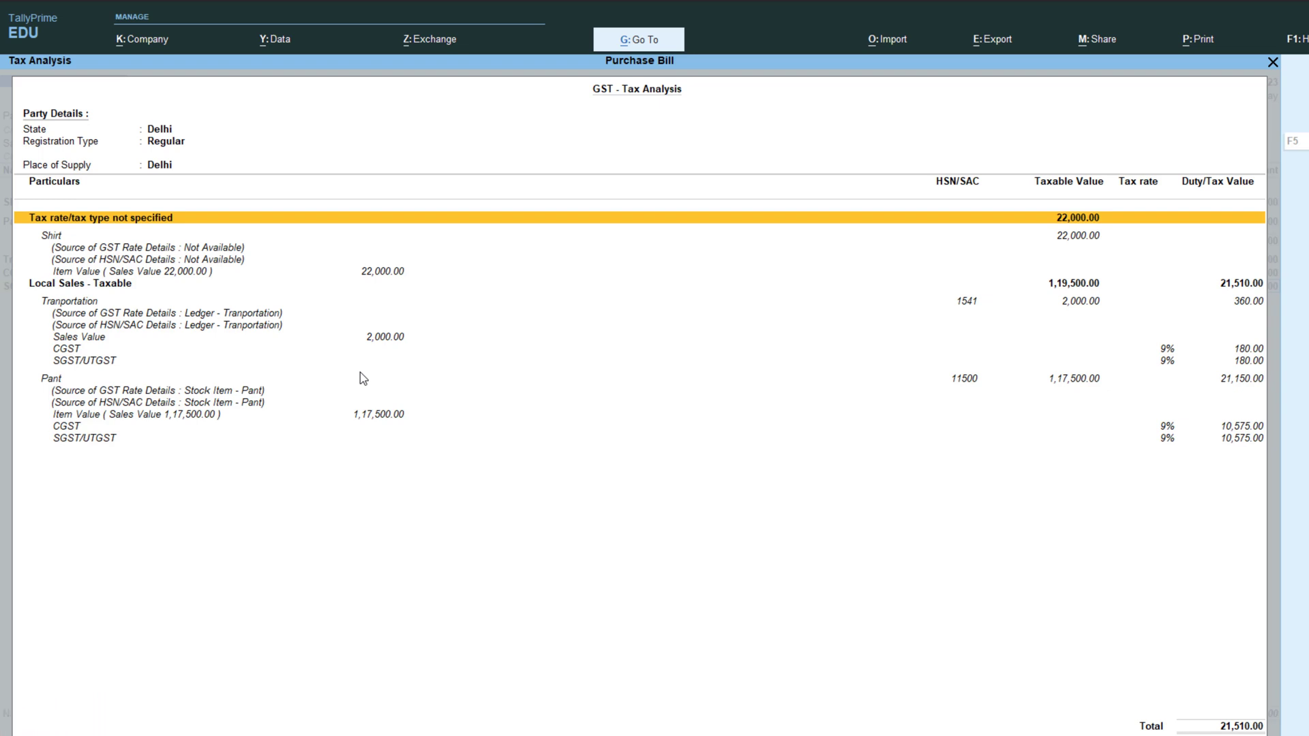
pyautogui.press('Escape')
# Complete the remaining sales voucher fields without a narration and accept the voucher
pyautogui.press('Return')
pyautogui.press('Return')
pyautogui.press('Return')
pyautogui.press('Return')
pyautogui.press('Return')
pyautogui.press('Return')
pyautogui.press('Return')
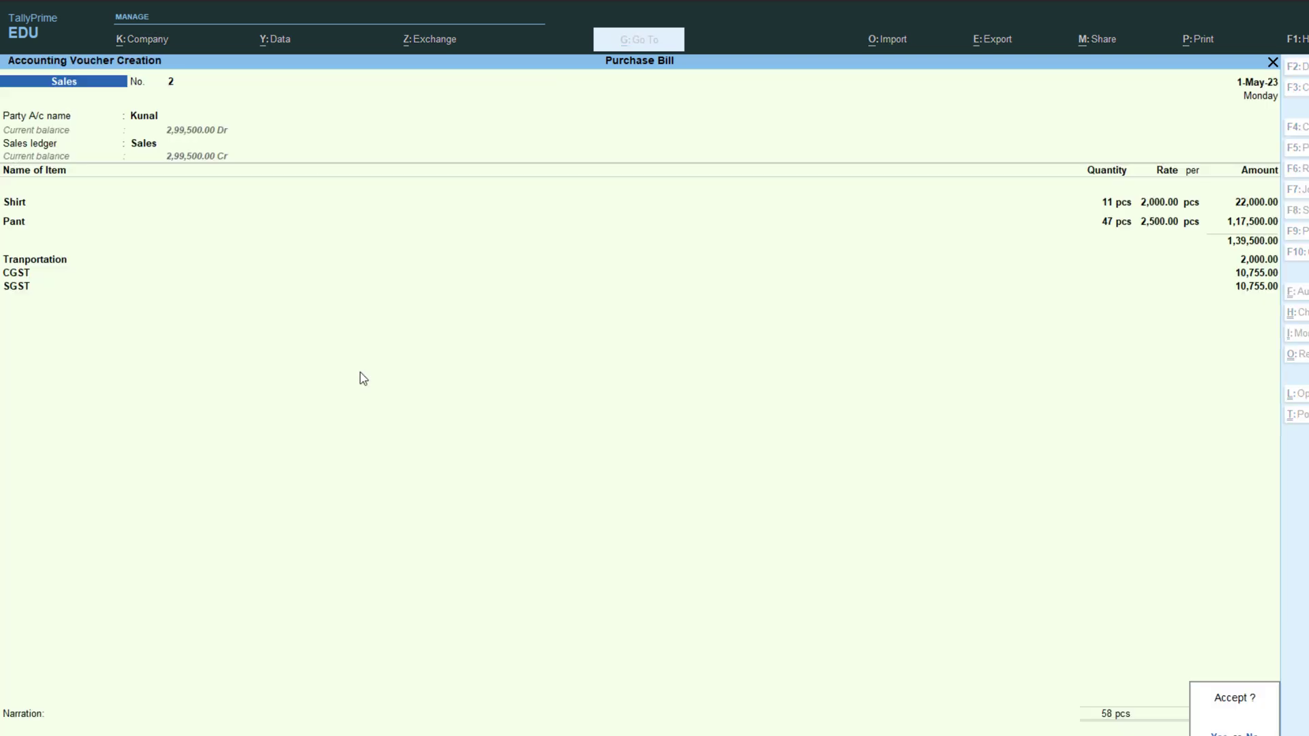
pyautogui.press('Return')
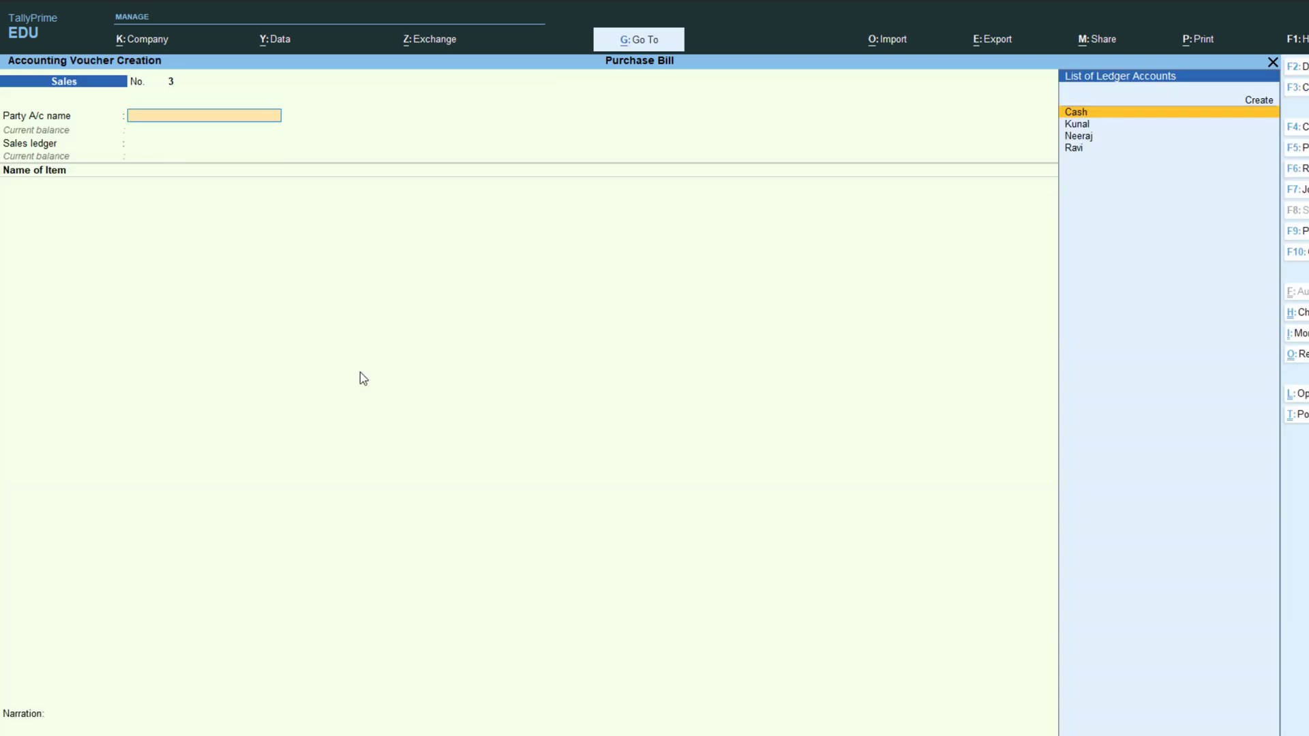
# Leave sales entry and start a purchase voucher with supplier invoice number 003 dated 1-May-23
pyautogui.press('Escape')
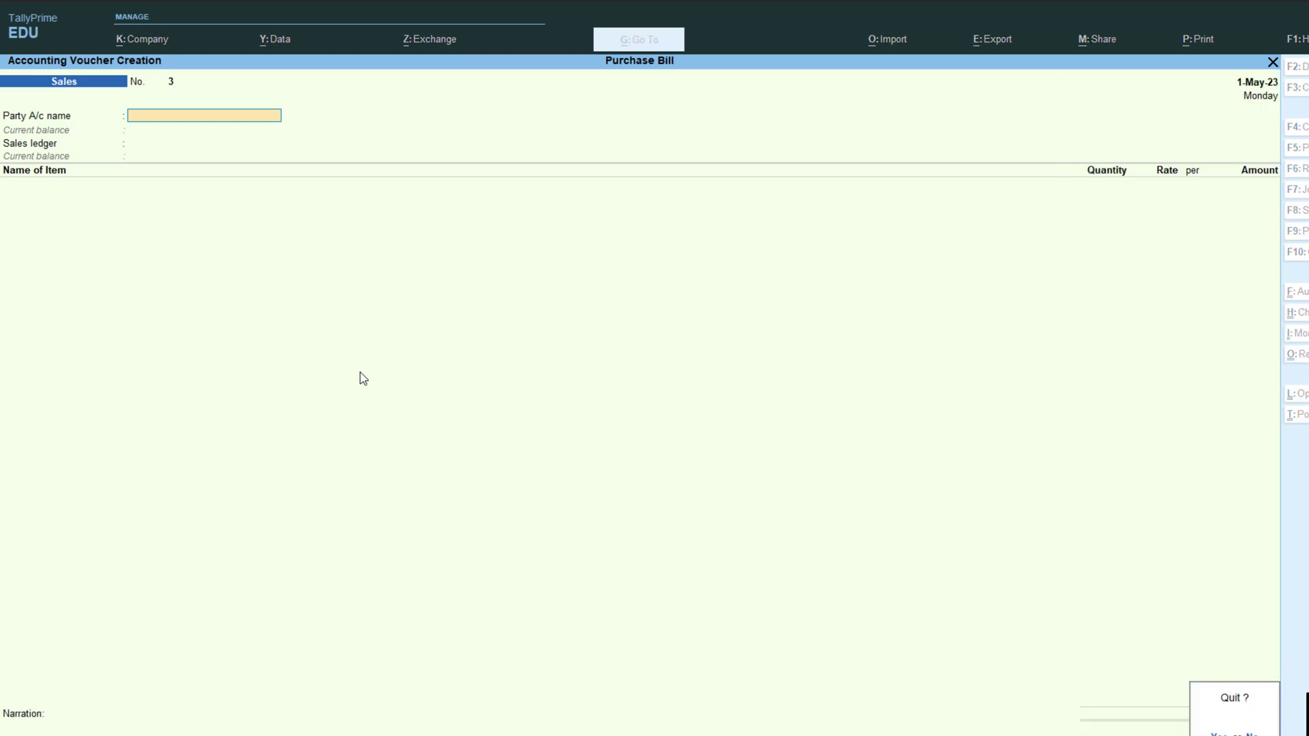
pyautogui.press('Return')
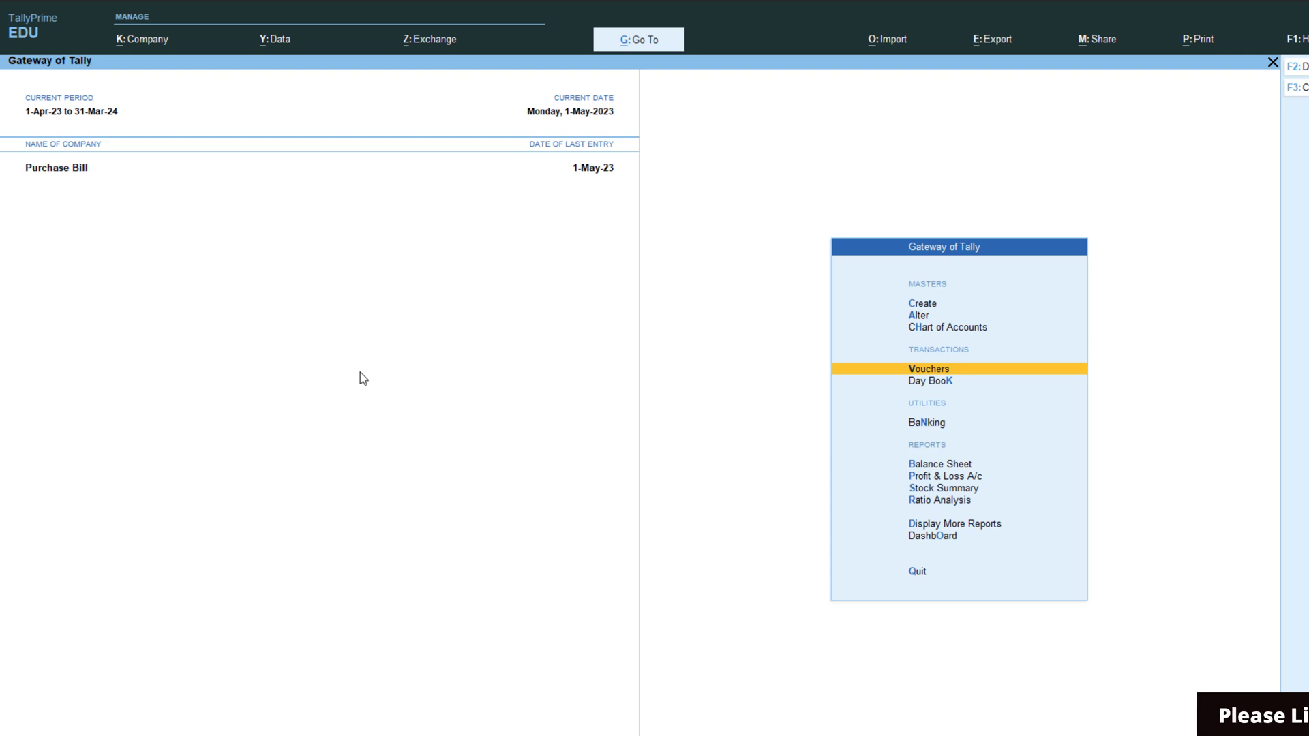
pyautogui.press('Return')
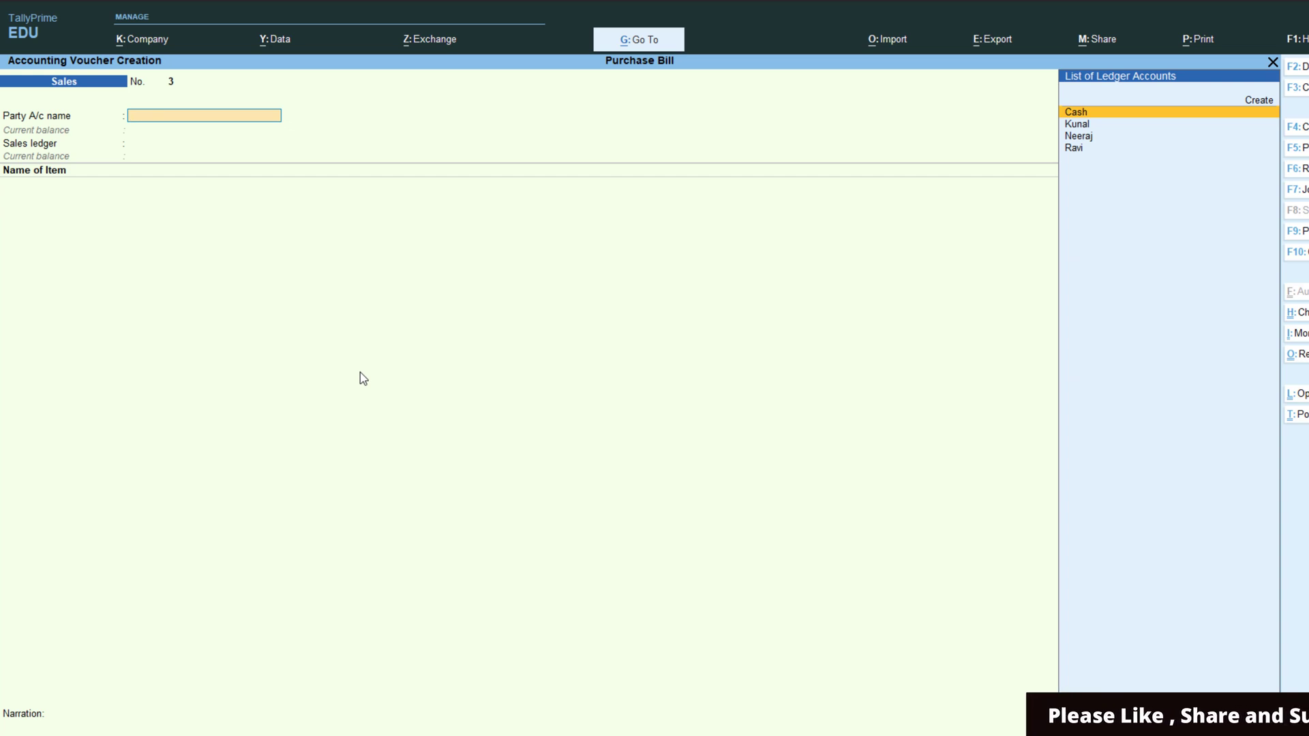
pyautogui.click(1306, 234)
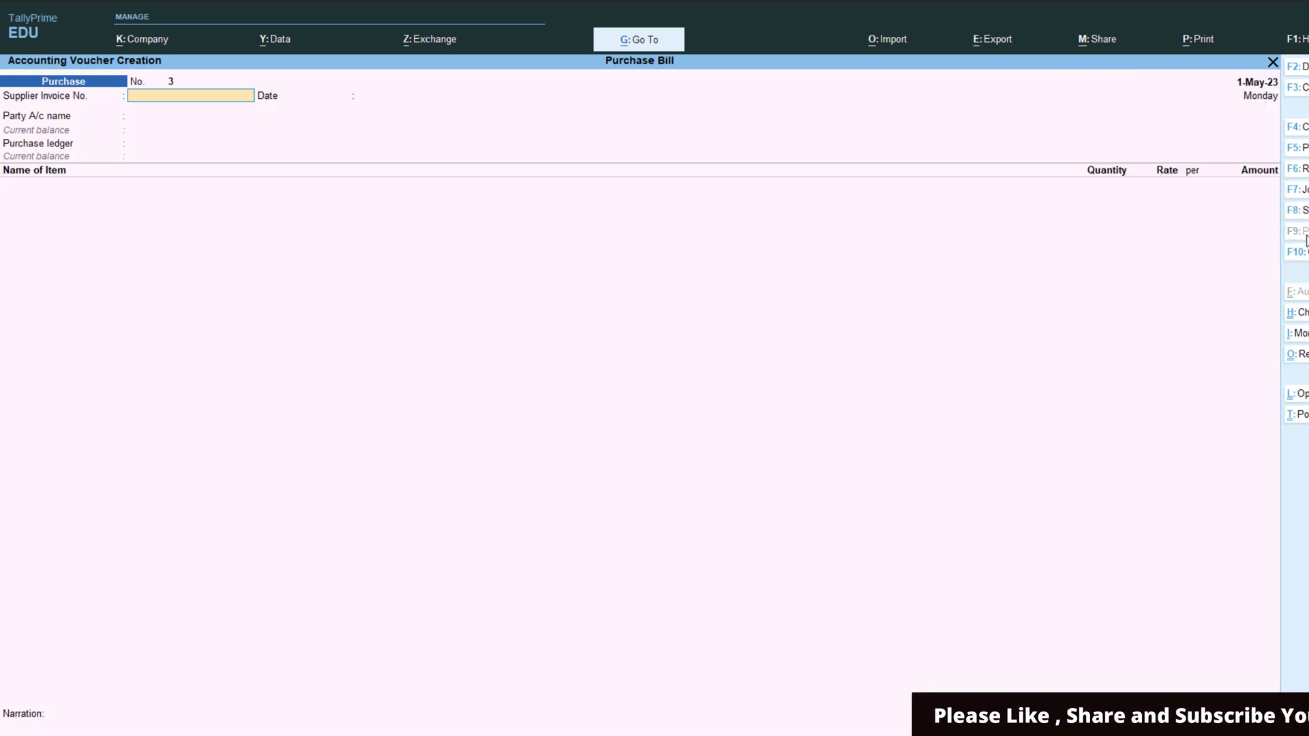
pyautogui.write('003')
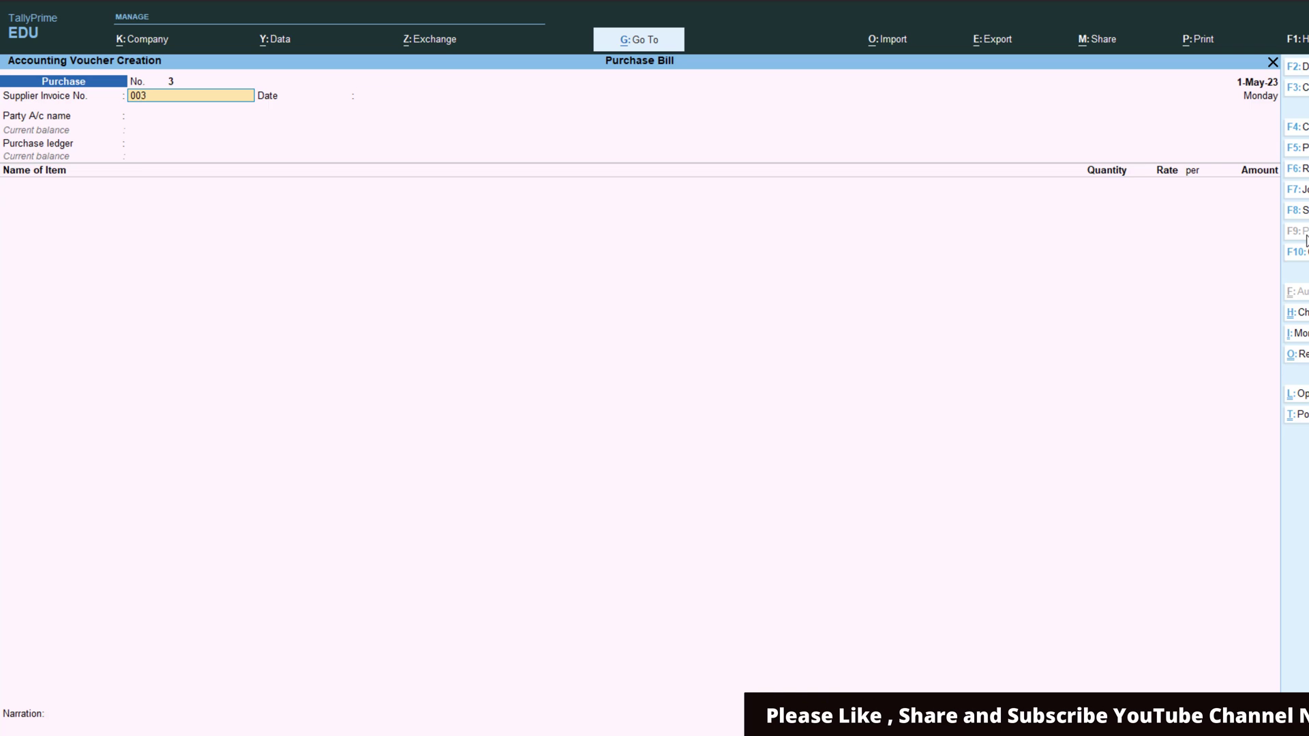
pyautogui.press('Return')
pyautogui.press('Return')
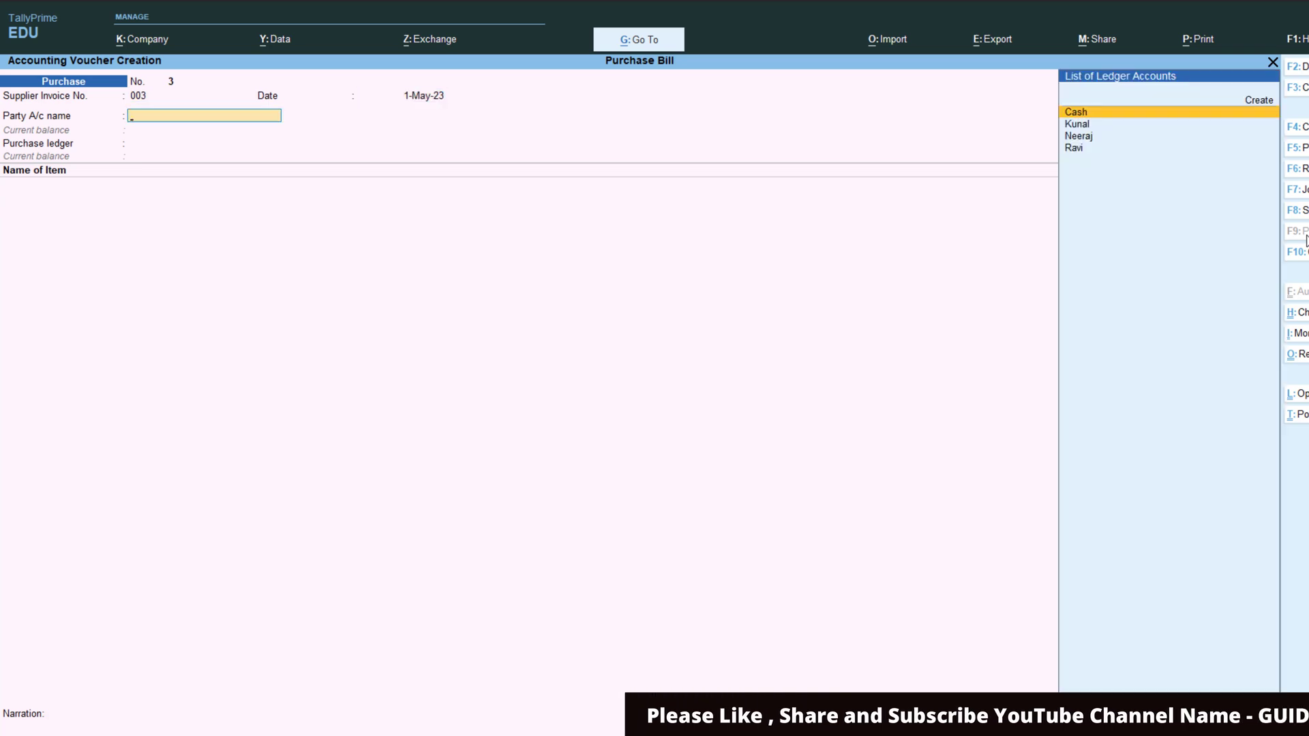
# Set the supplier in the last ledger entry as the party account, accept its details, and choose the Purchase ledger
pyautogui.press('Down')
pyautogui.press('Down')
pyautogui.press('Return')
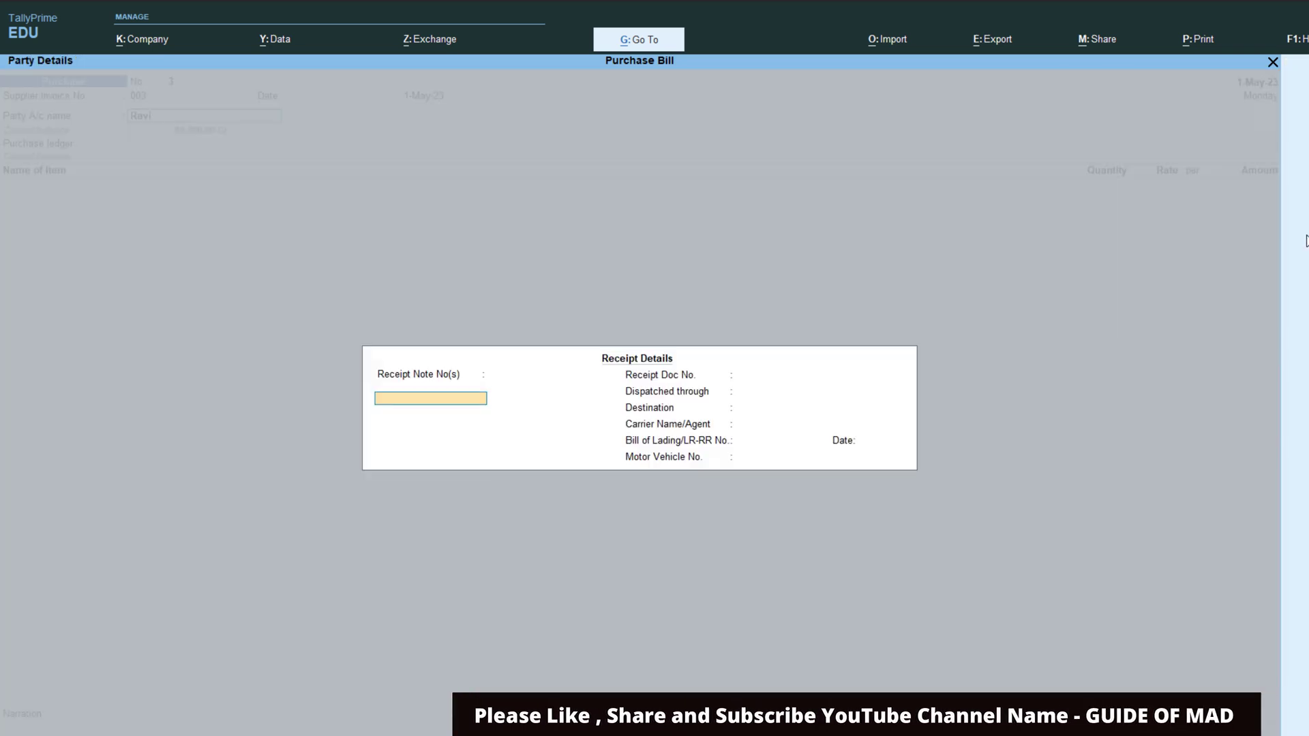
pyautogui.hotkey('ctrl', 'a')
pyautogui.hotkey('ctrl', 'a')
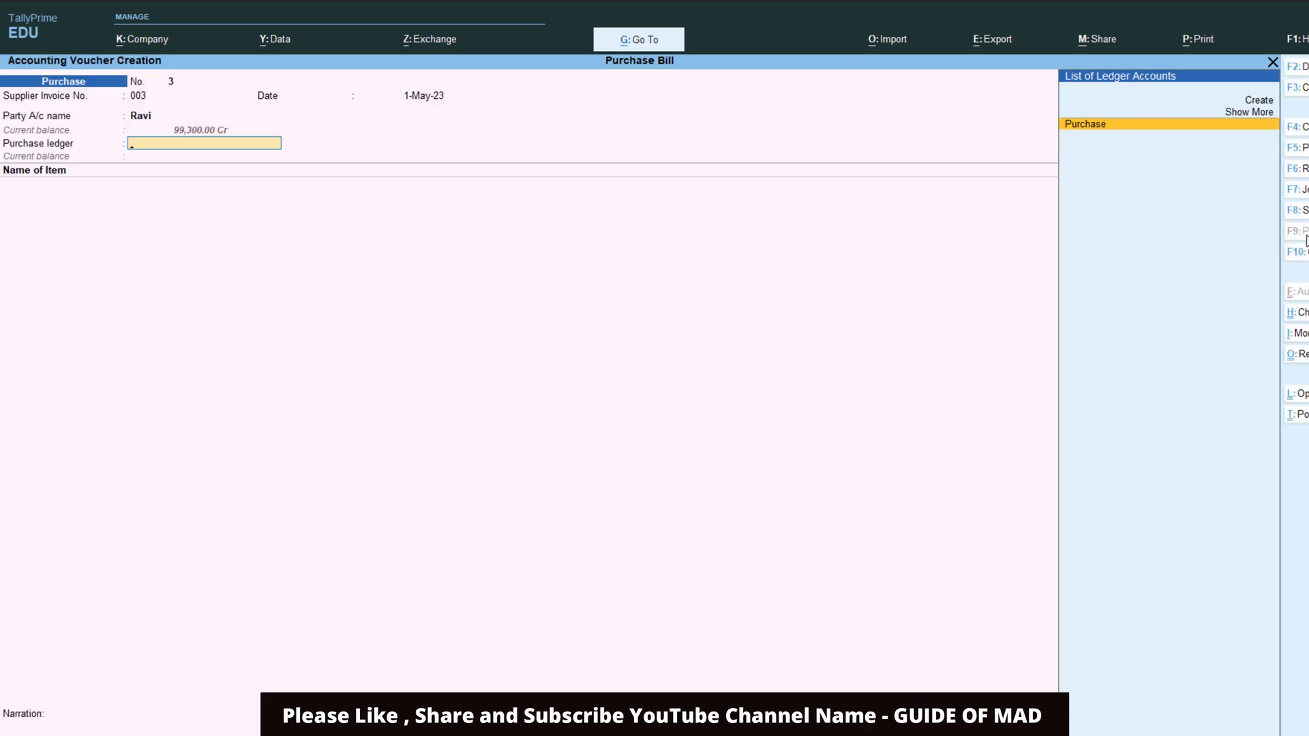
pyautogui.press('Return')
# Add the Shirt item with a quantity of 14 pcs at a rate of 1,500 and end the item list
pyautogui.write('S')
pyautogui.press('Return')
pyautogui.write('14')
pyautogui.press('Return')
pyautogui.press('Return')
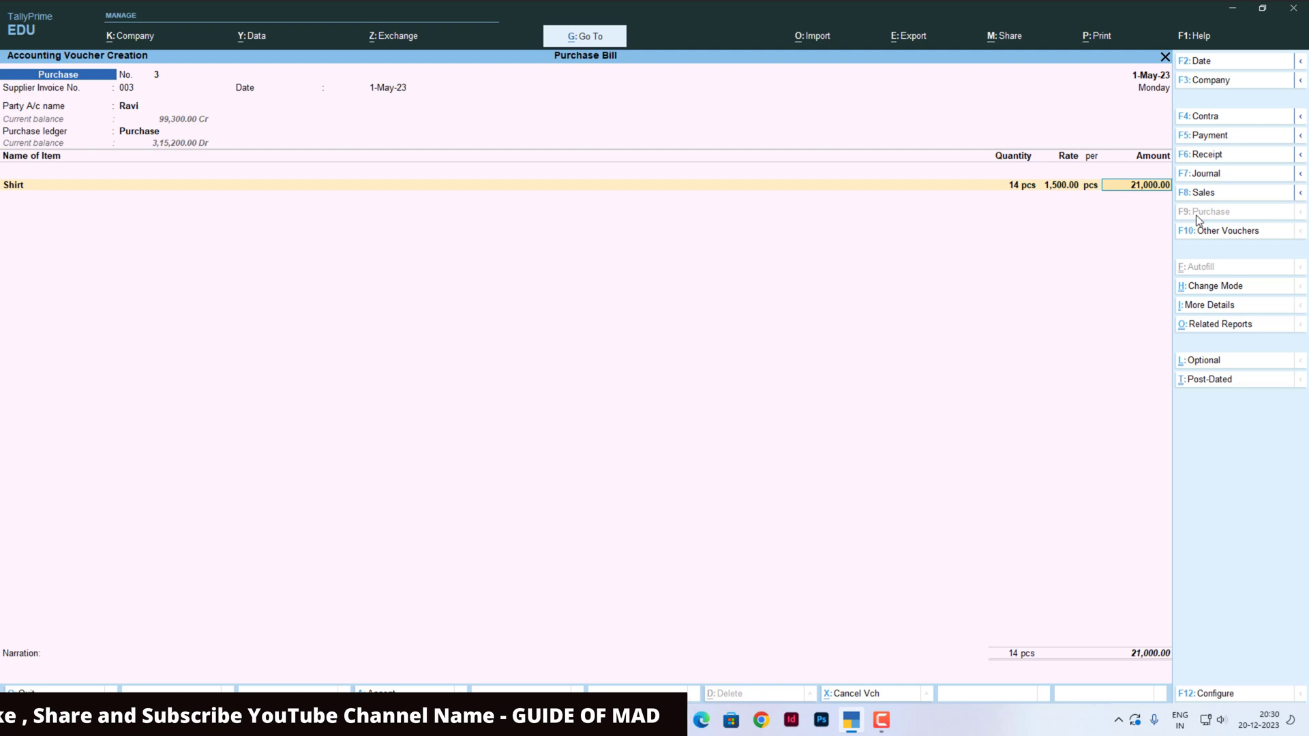
pyautogui.press('Return')
pyautogui.press('Return')
# Add the Tranportation ledger to the purchase voucher with an amount of 2000
pyautogui.press('Return')
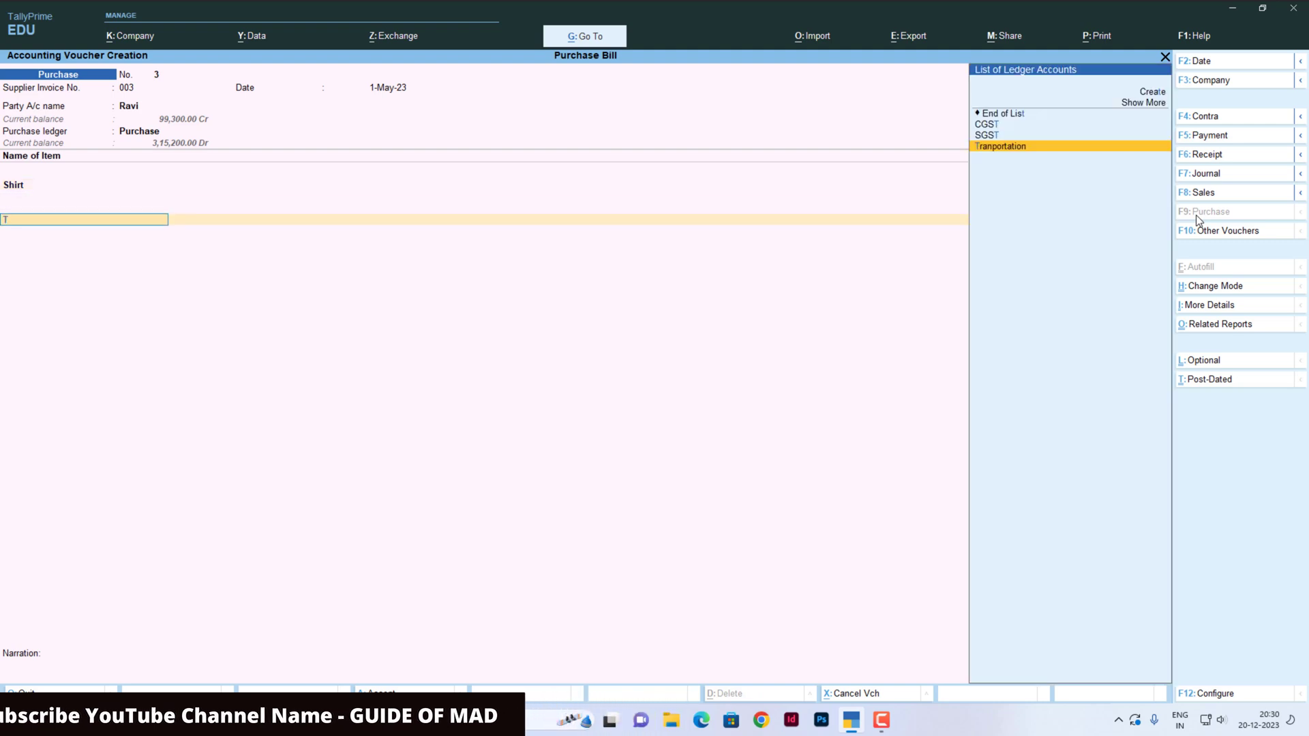
pyautogui.press('Return')
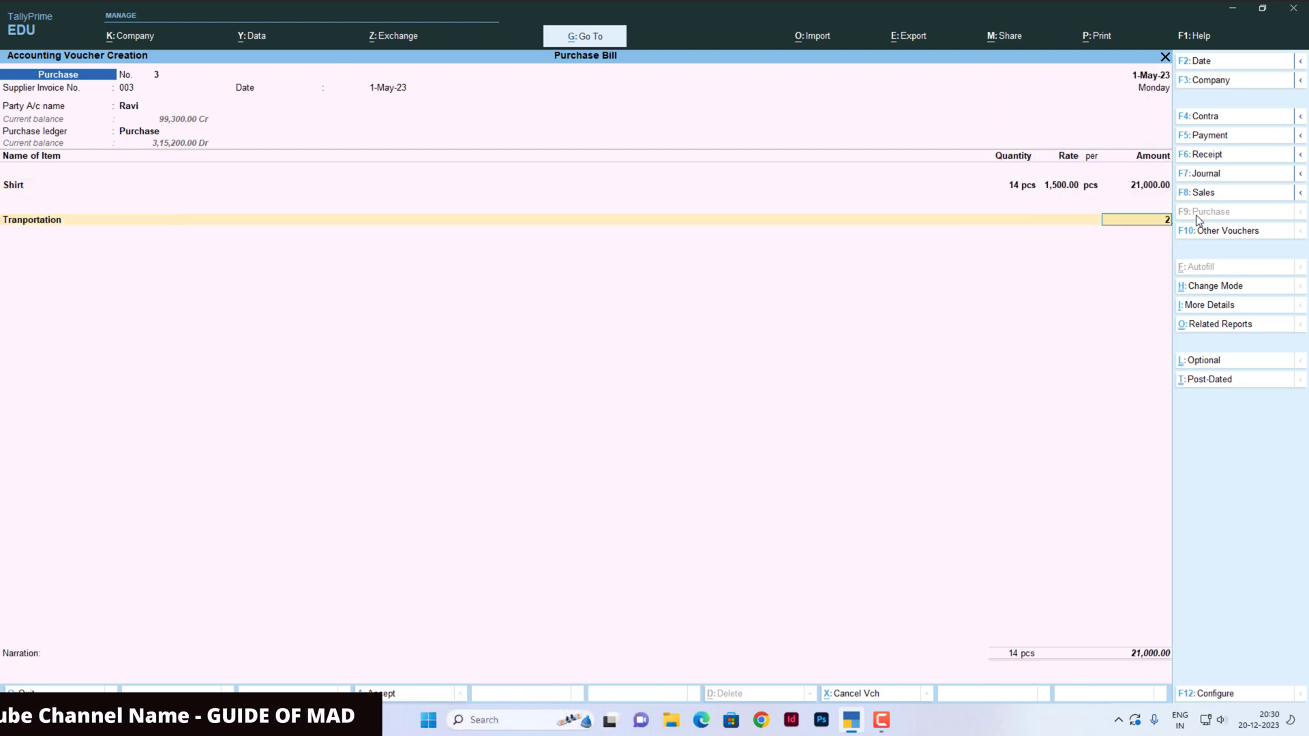
pyautogui.write('2,')
pyautogui.write('000')
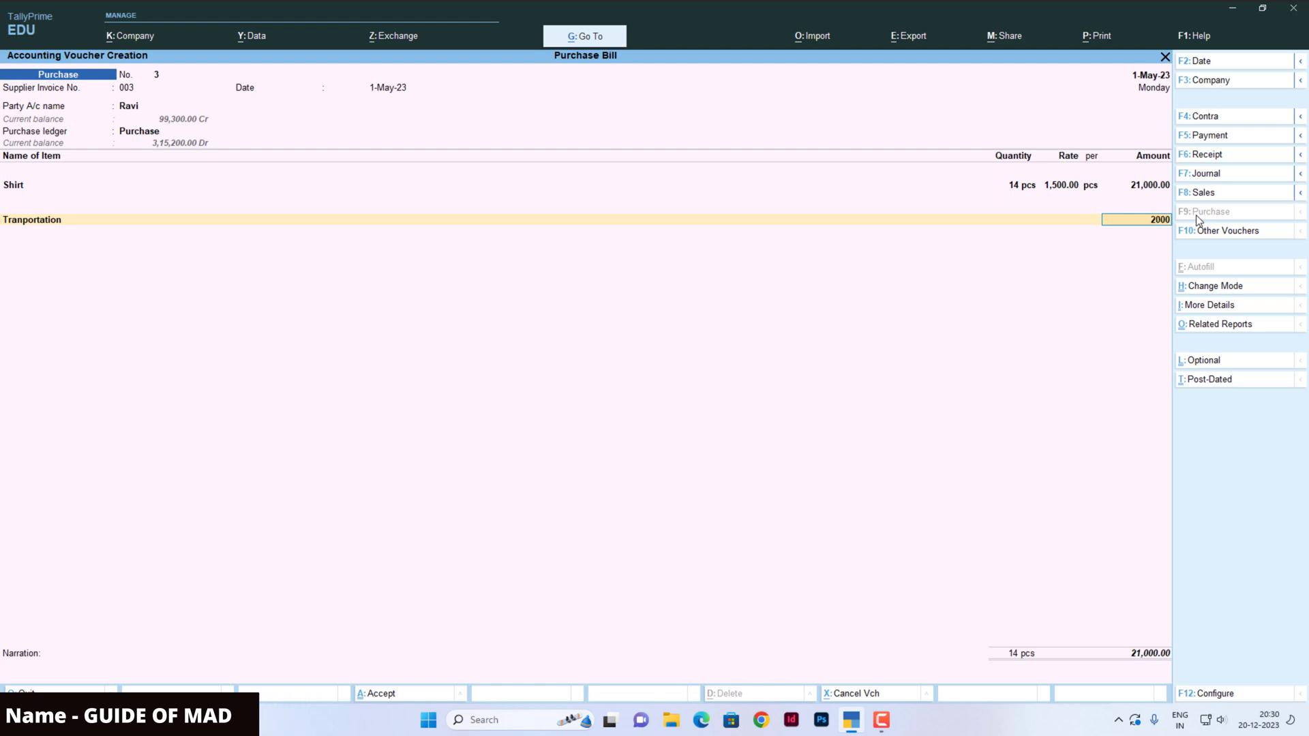
pyautogui.press('Return')
# Add the CGST and SGST ledgers below Tranportation in the purchase voucher
pyautogui.write('c')
pyautogui.press('Return')
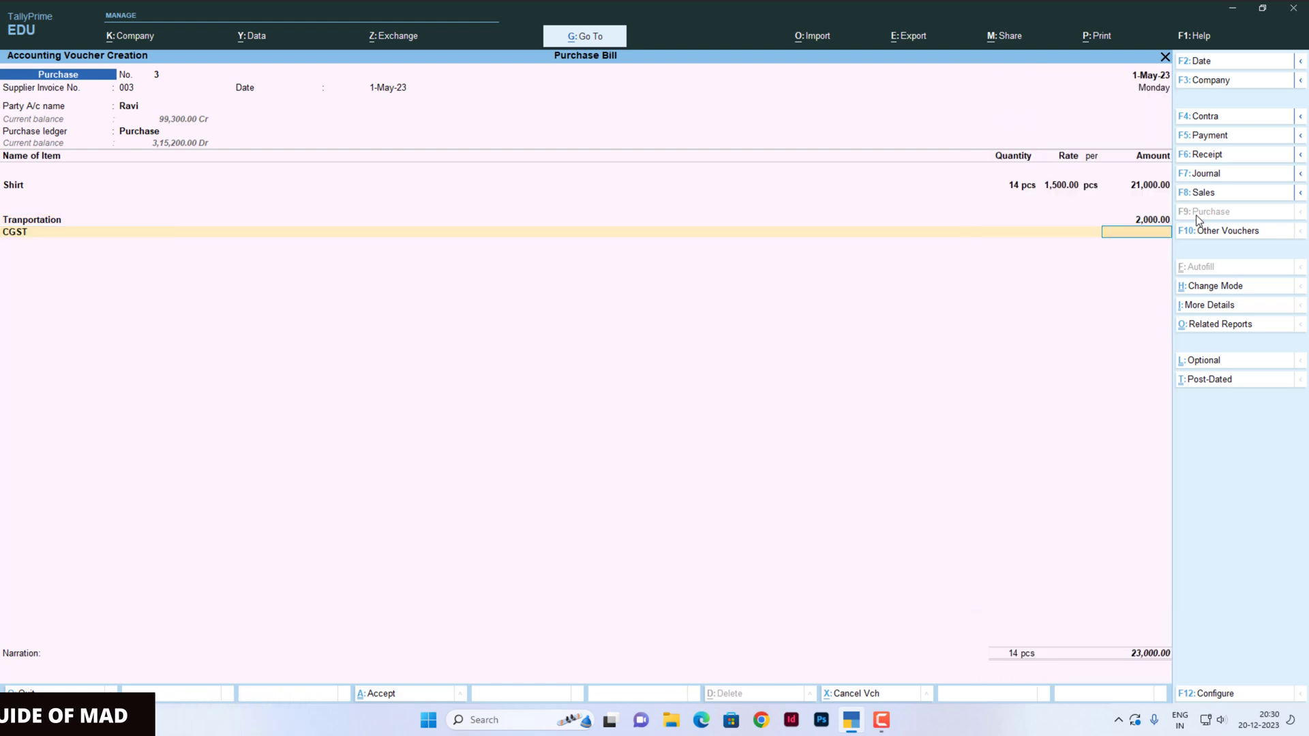
pyautogui.press('Return')
pyautogui.write('s')
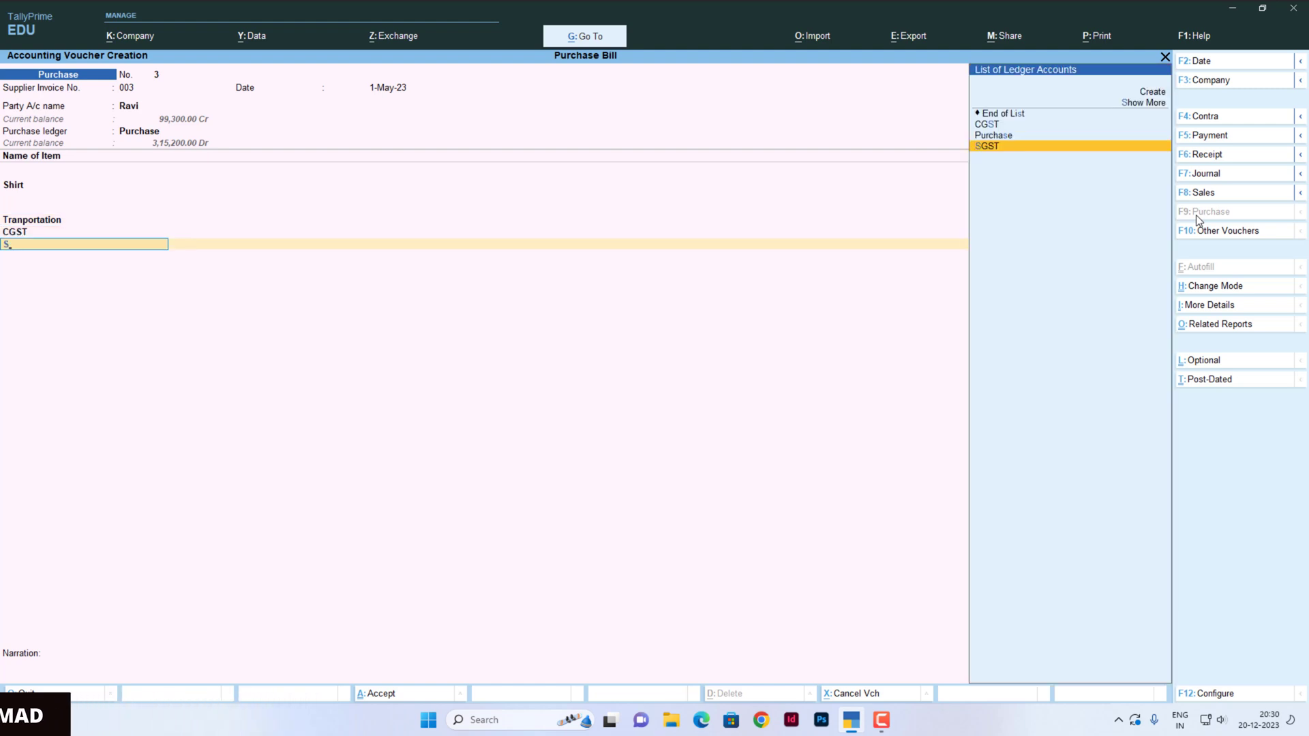
pyautogui.press('Return')
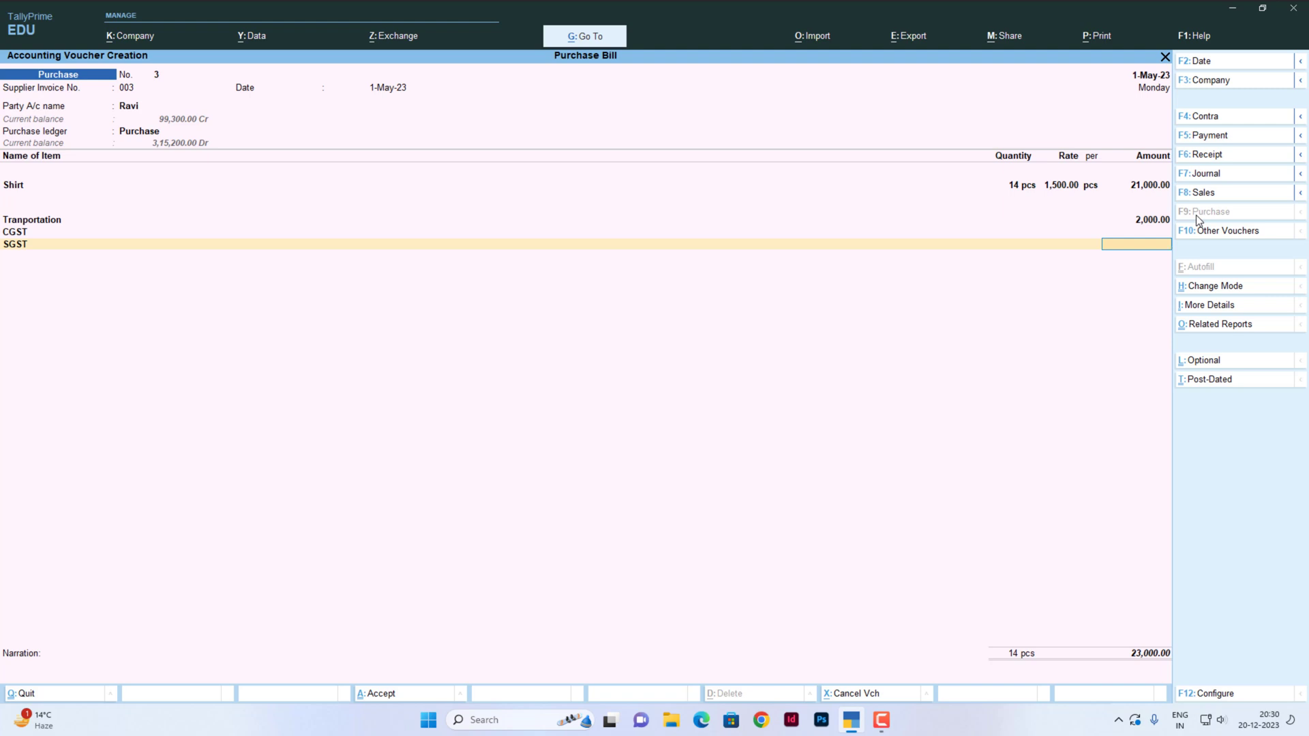
# Examine the purchase voucher's GST tax analysis in detail
pyautogui.hotkey('ctrl', 'o')
pyautogui.press('F5')
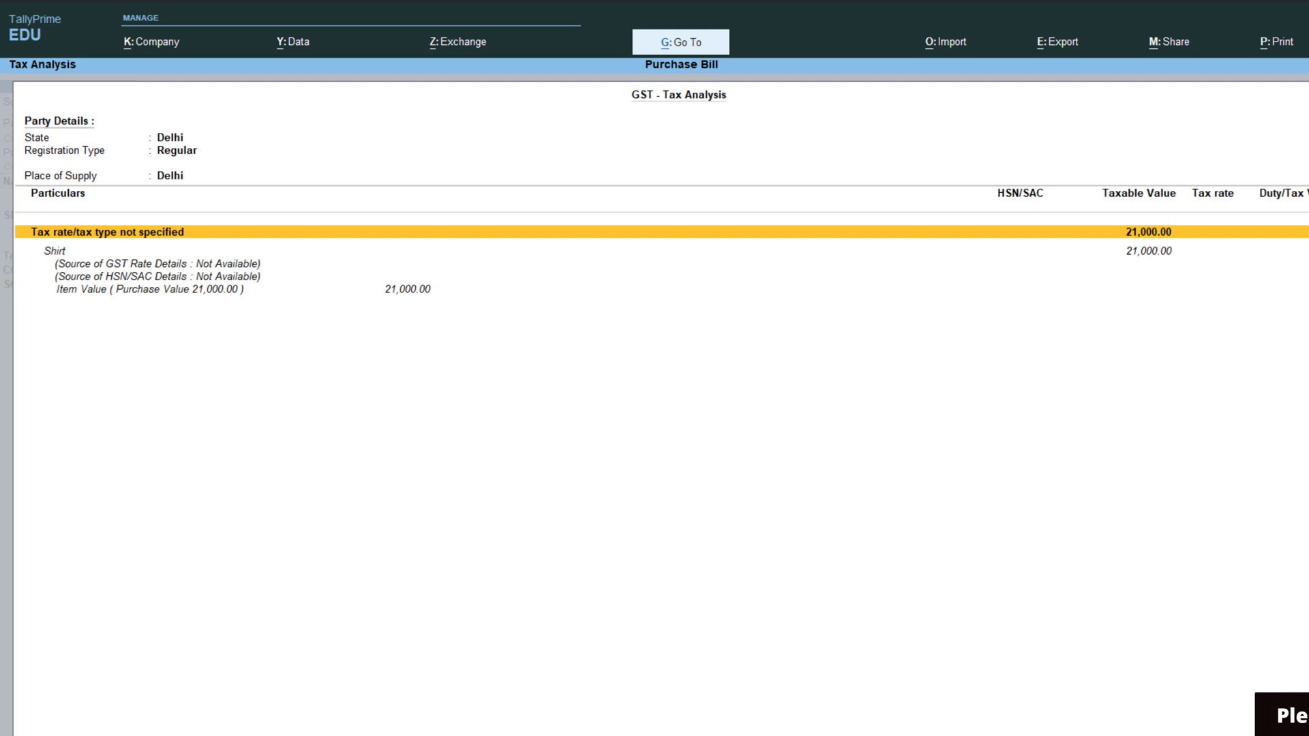
# Close the tax analysis and review the Tranportation ledger's group and GST settings without altering the ledger
pyautogui.press('Escape')
pyautogui.press('Up')
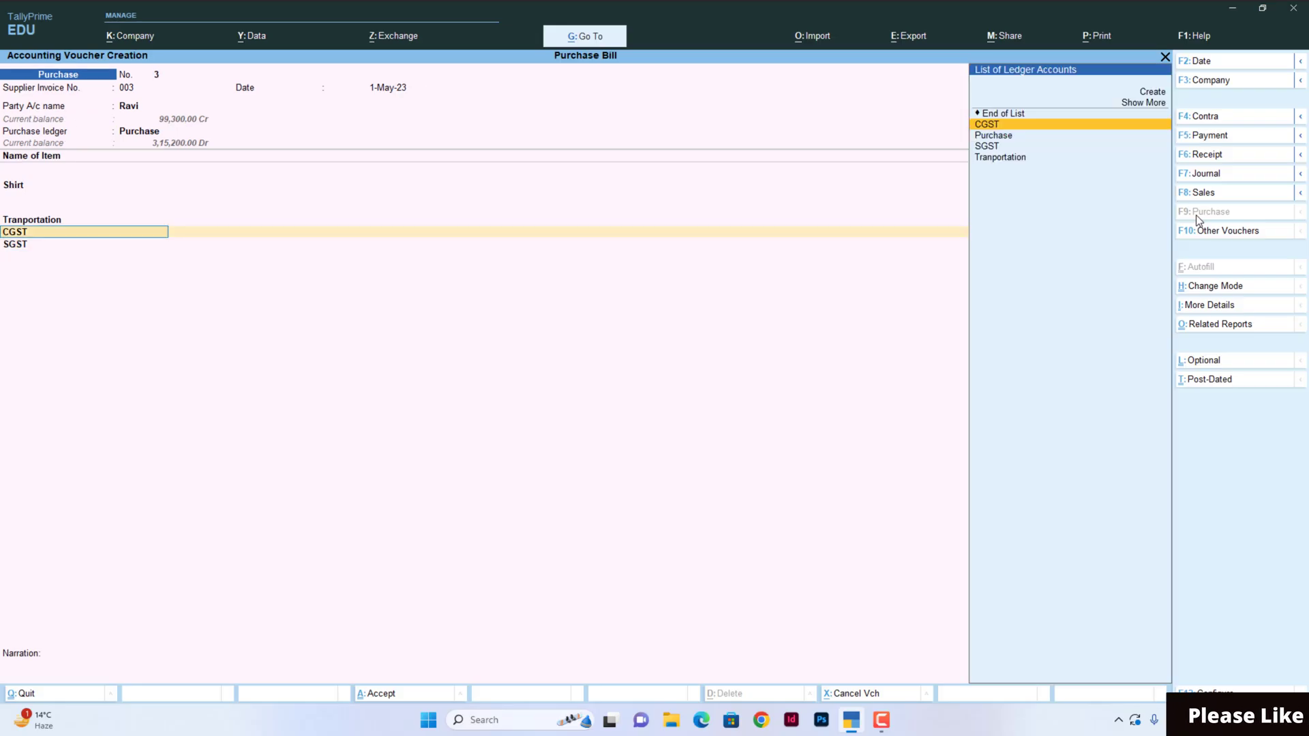
pyautogui.press('Up')
pyautogui.press('Up')
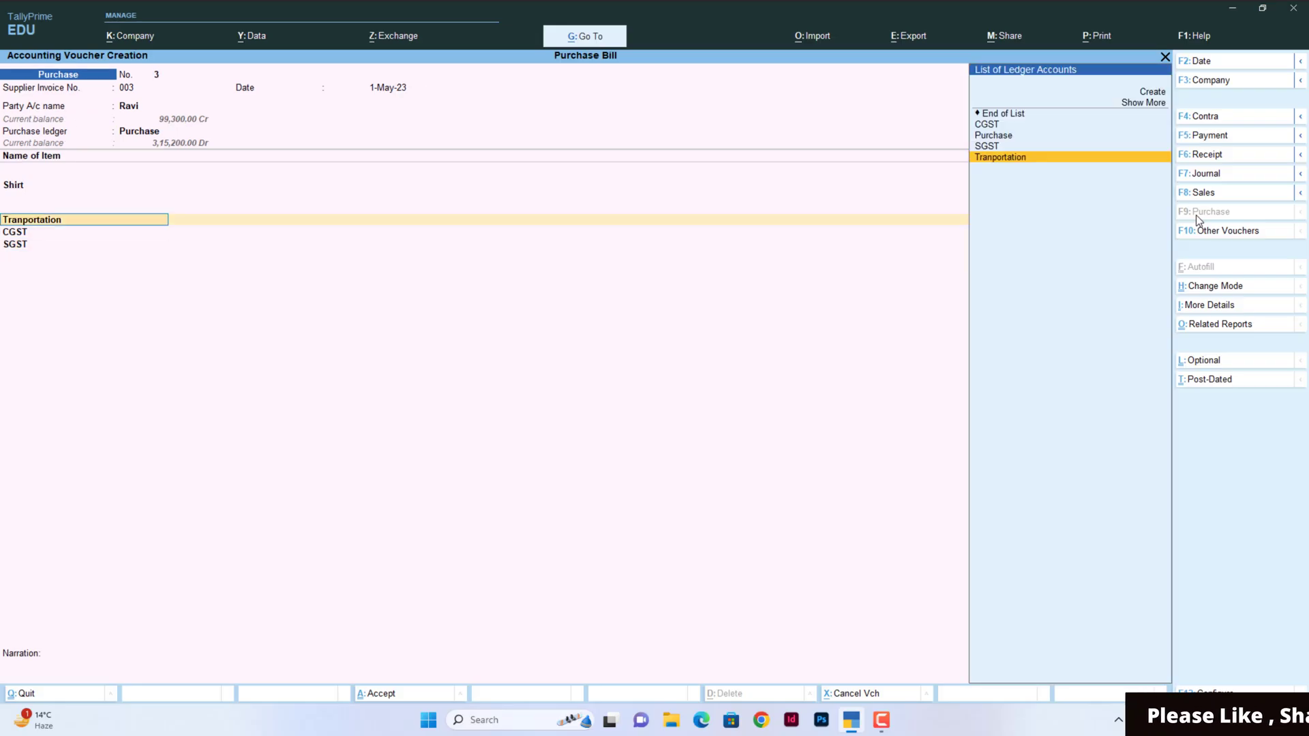
pyautogui.hotkey('ctrl', 'Return')
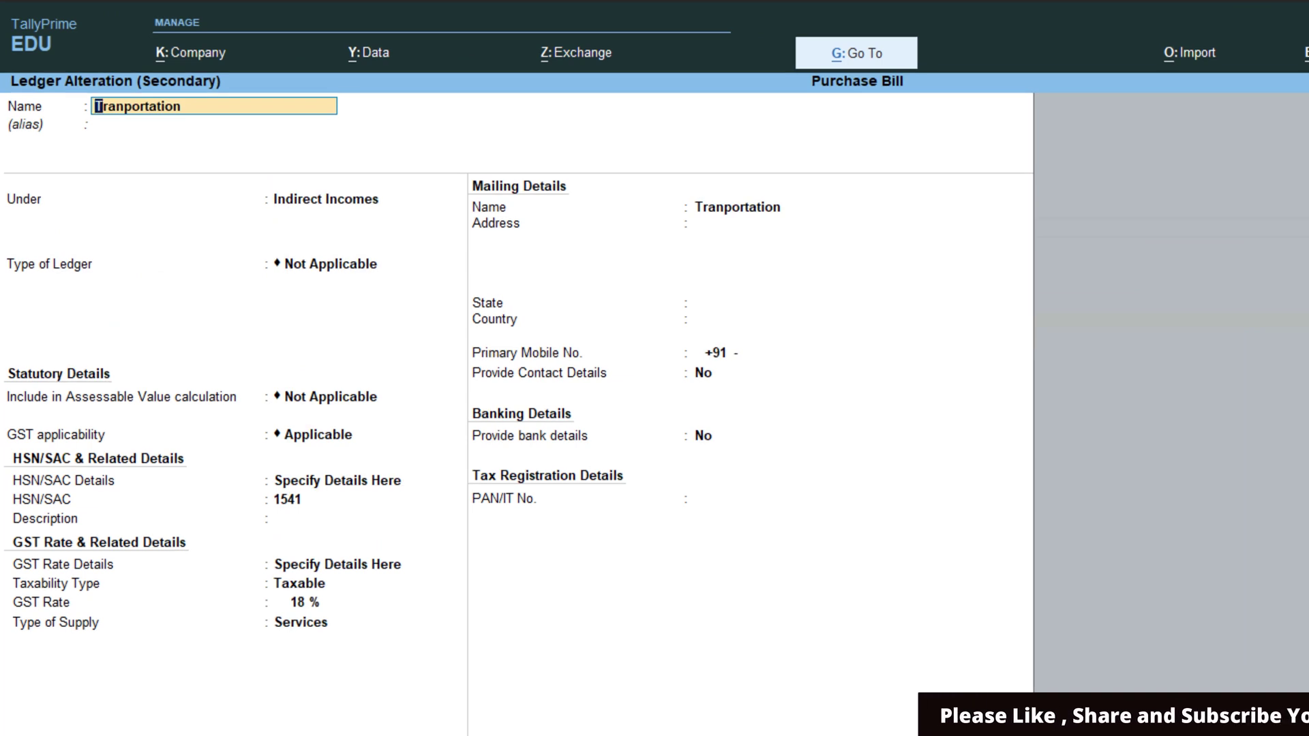
pyautogui.press('BackSpace')
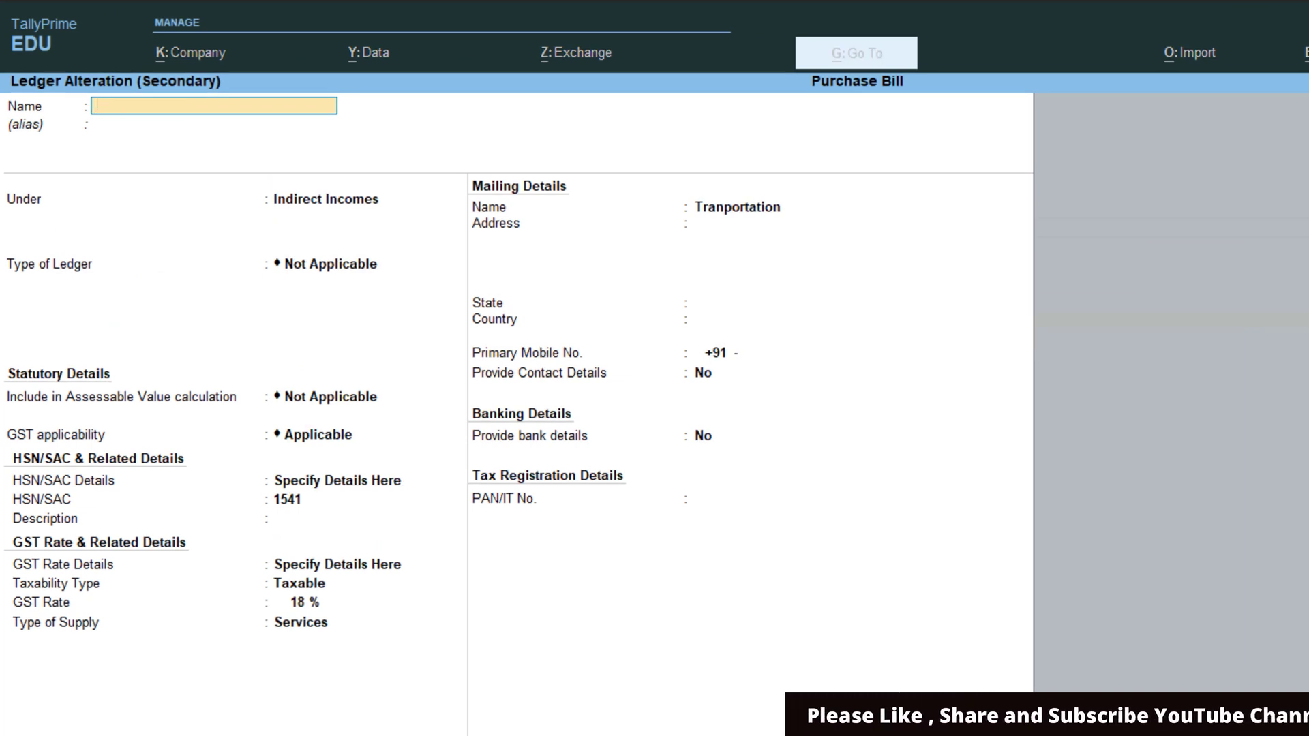
pyautogui.press('Escape')
pyautogui.press('Return')
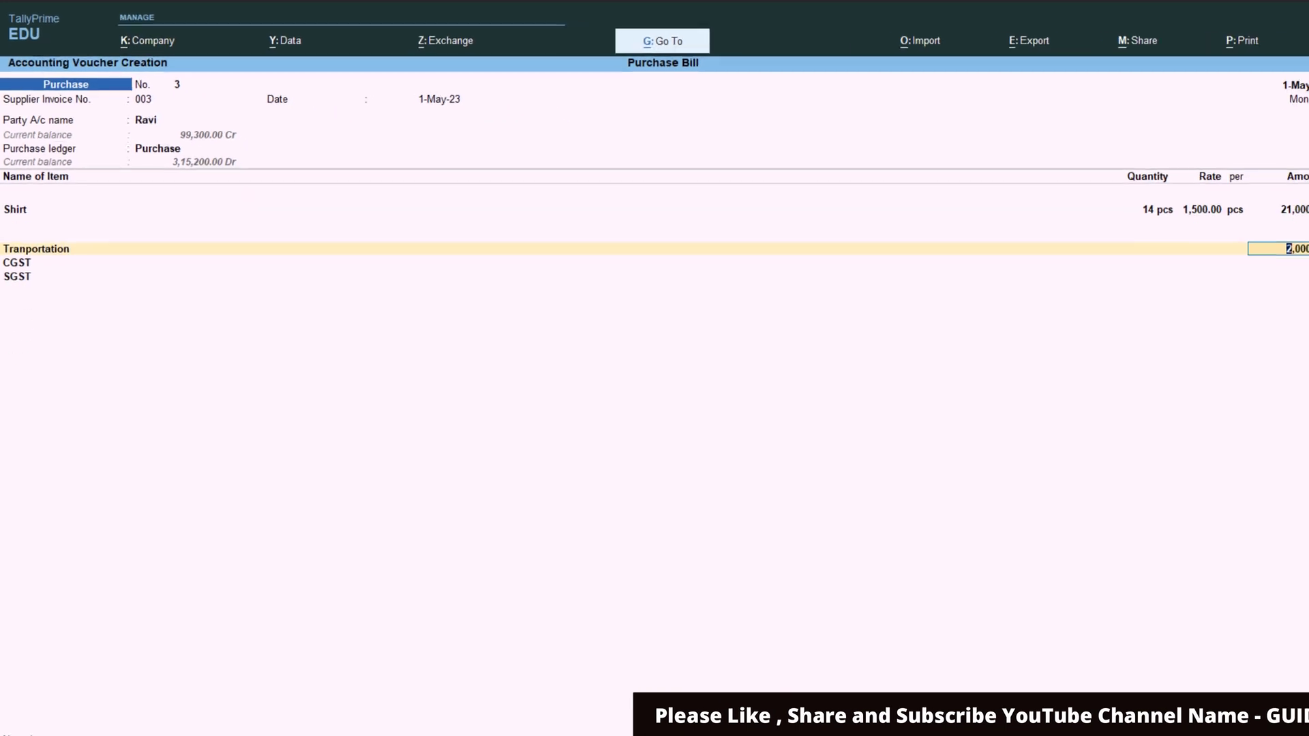
pyautogui.press('Return')
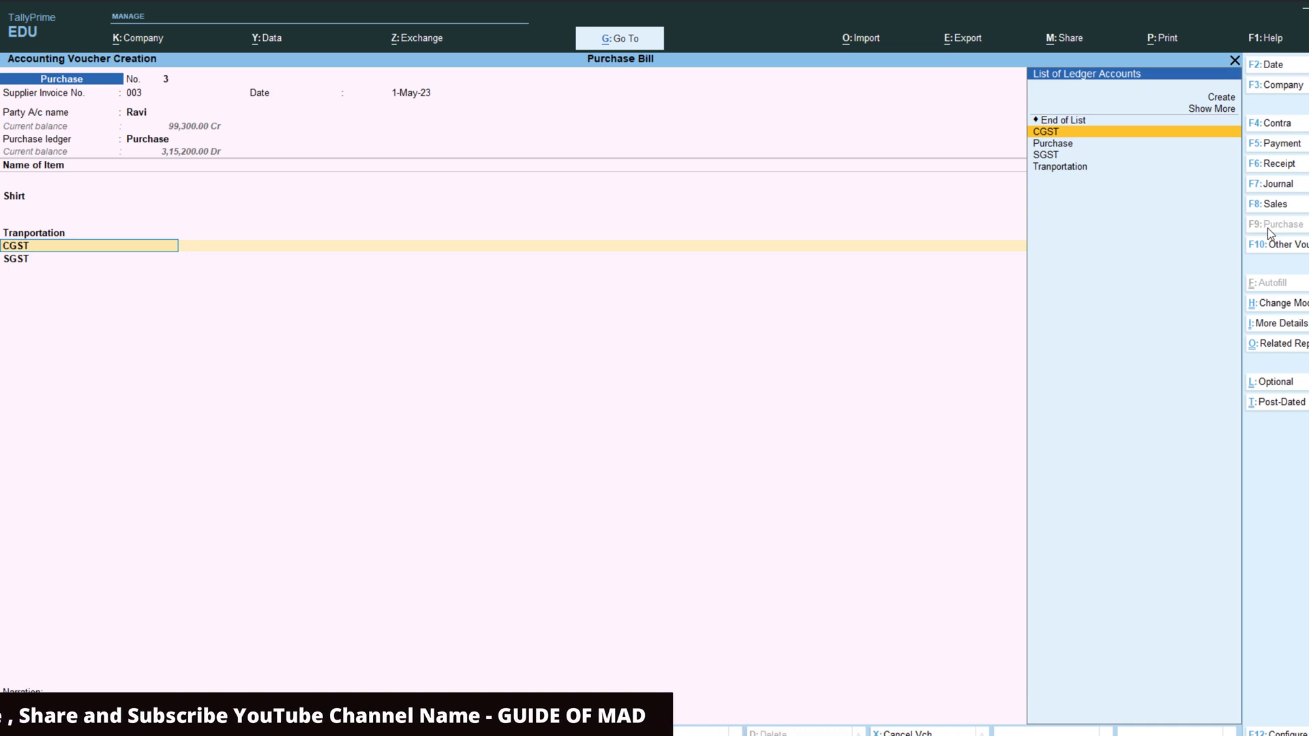
# Start a new ledger named "Tranporation Exp" from the Tranportation line of the purchase voucher
pyautogui.press('BackSpace')
pyautogui.press('BackSpace')
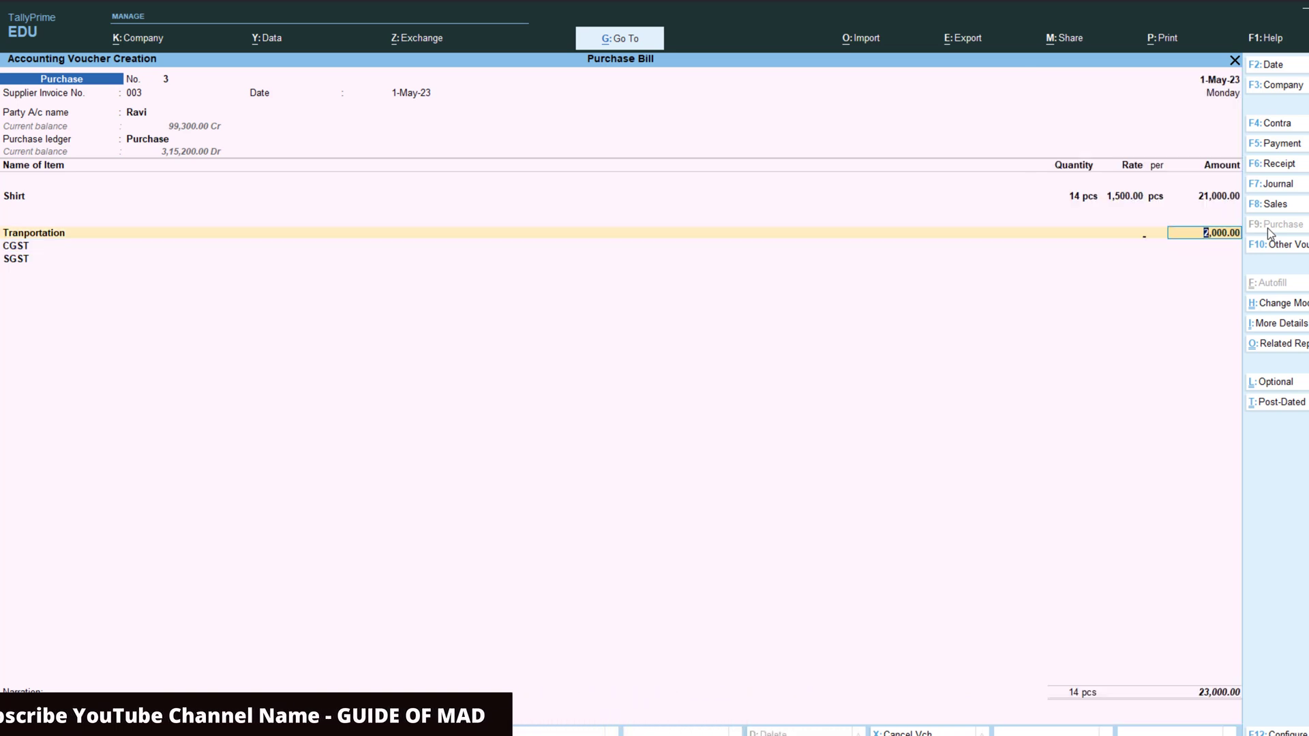
pyautogui.hotkey('alt', 'c')
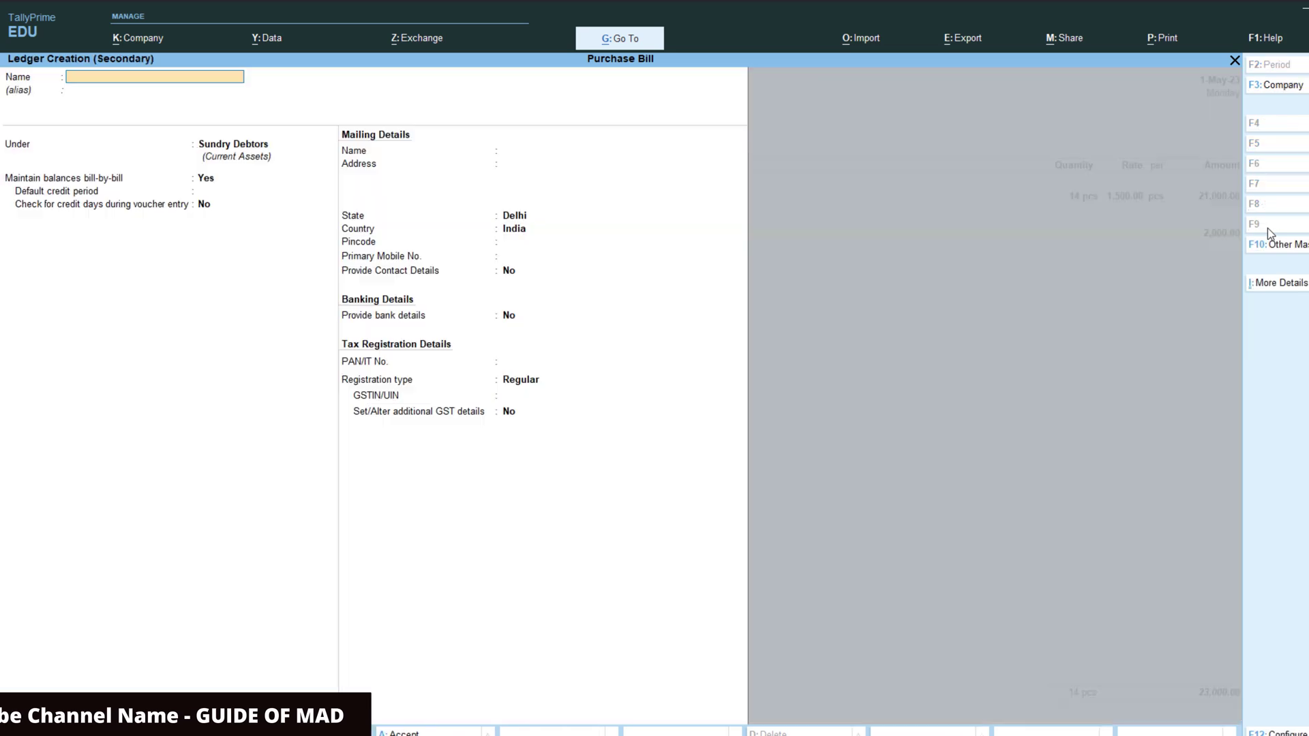
pyautogui.write('poration')
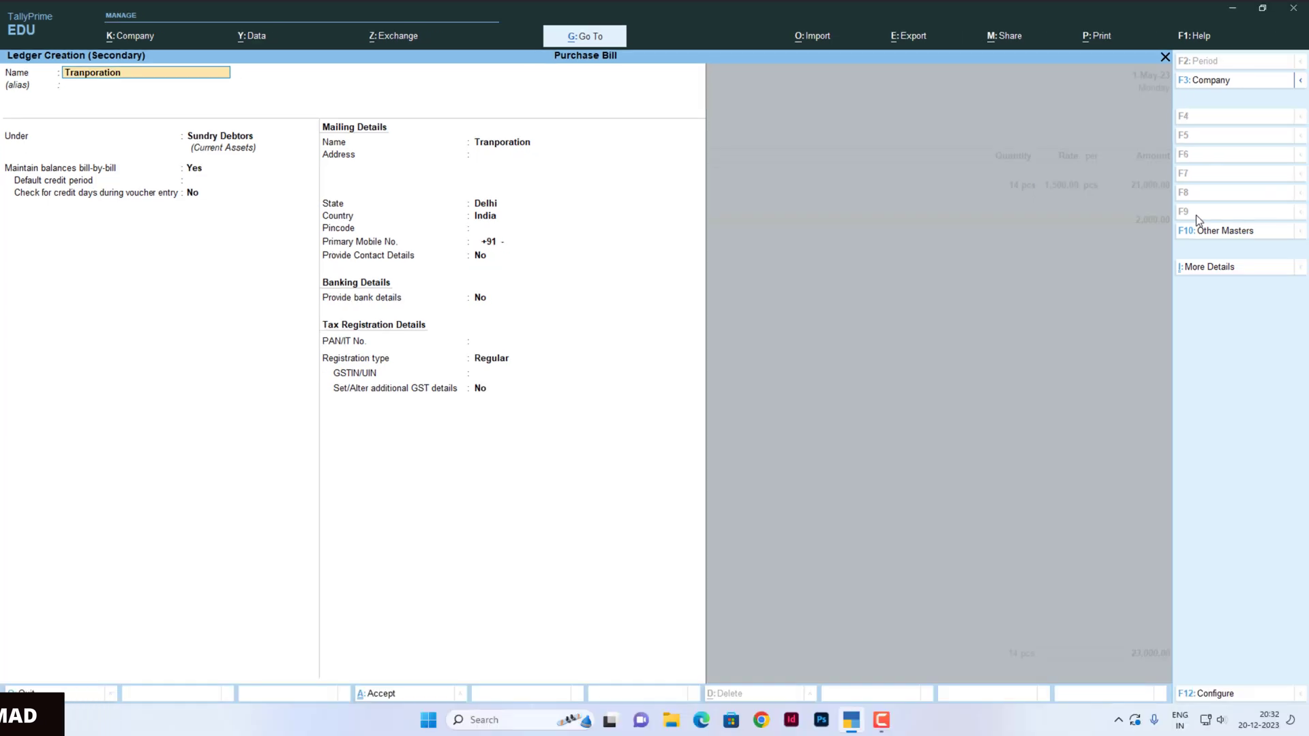
pyautogui.write('Exp')
pyautogui.press('Return')
# Place the Tranporation Exp ledger under the Indirect Expenses group
pyautogui.write('In')
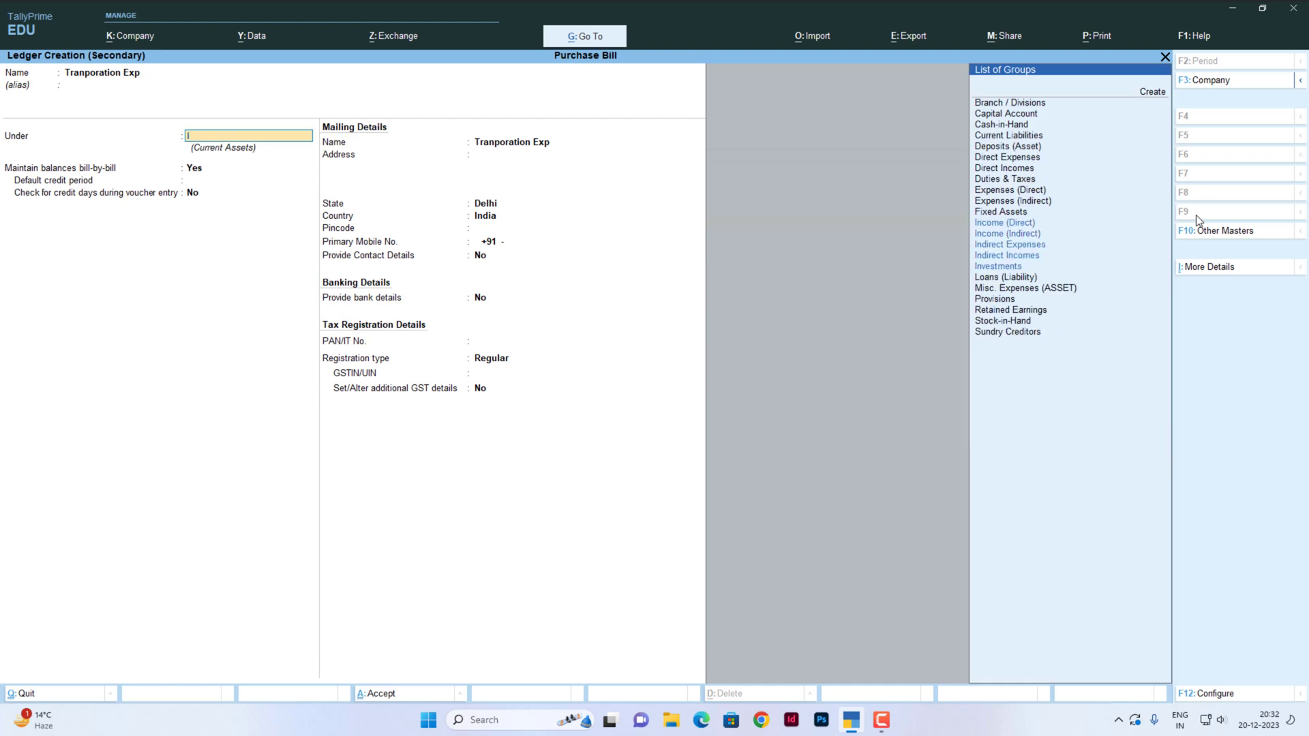
pyautogui.press('Down')
pyautogui.press('Down')
pyautogui.press('Down')
pyautogui.press('Down')
pyautogui.press('Down')
pyautogui.press('Return')
# Keep GST applicable for the new ledger and specify its HSN/SAC details directly, with code 111
pyautogui.press('Return')
pyautogui.press('Return')
pyautogui.press('Return')
pyautogui.press('Down')
pyautogui.press('Return')
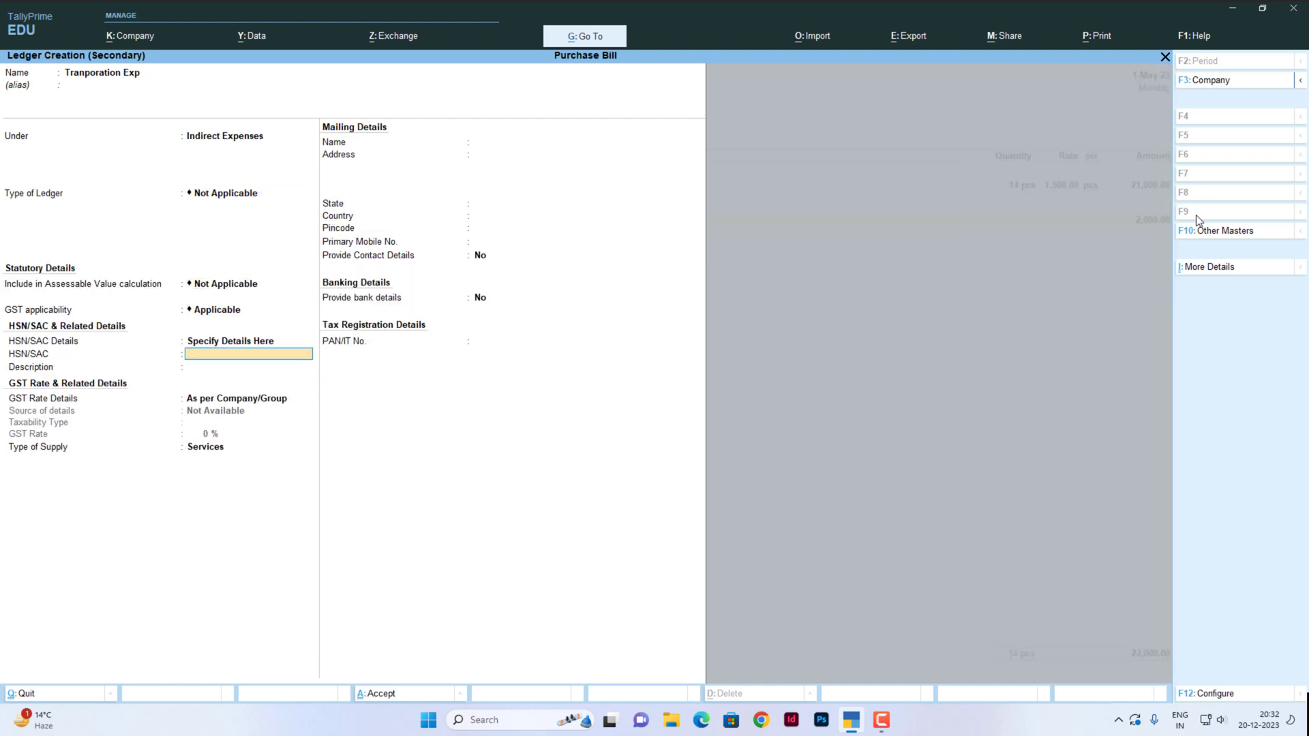
pyautogui.press('Return')
pyautogui.press('Return')
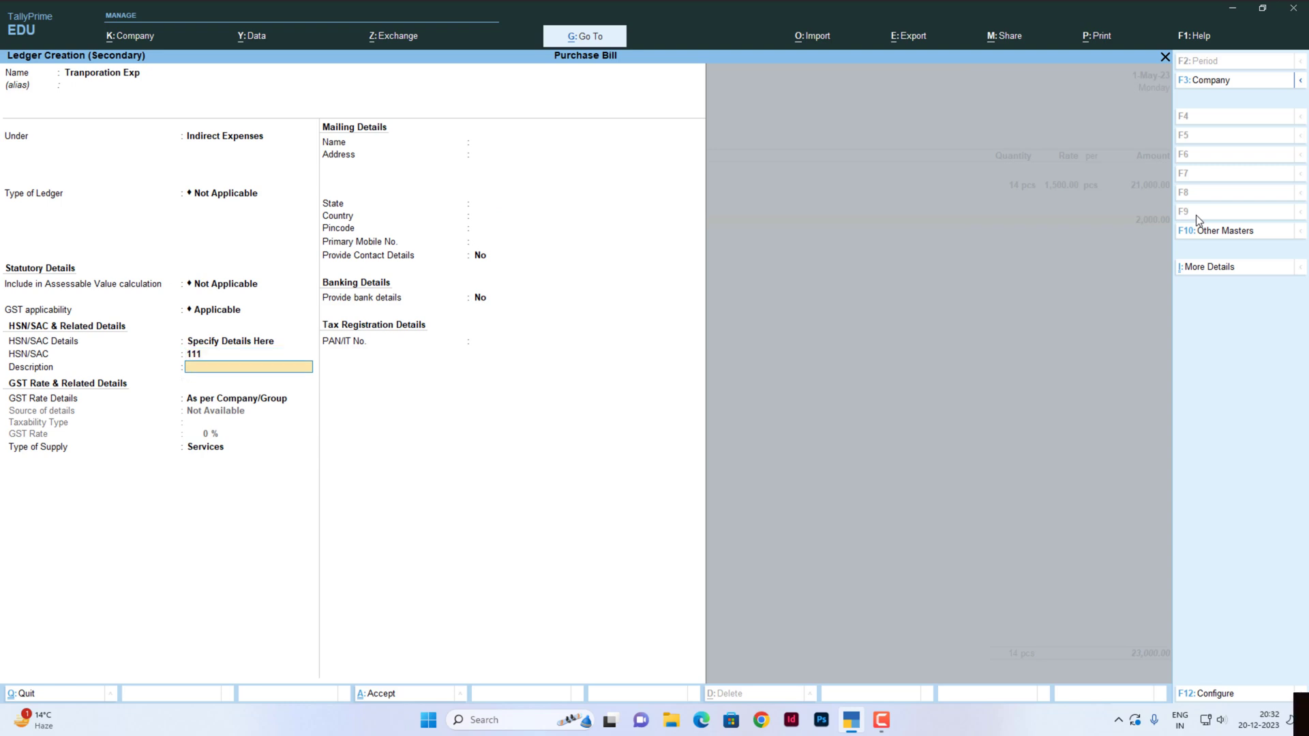
# Specify the ledger's GST rate details as Taxable at 5% with Services as the supply type, and save the ledger
pyautogui.press('Down')
pyautogui.press('Return')
pyautogui.press('Return')
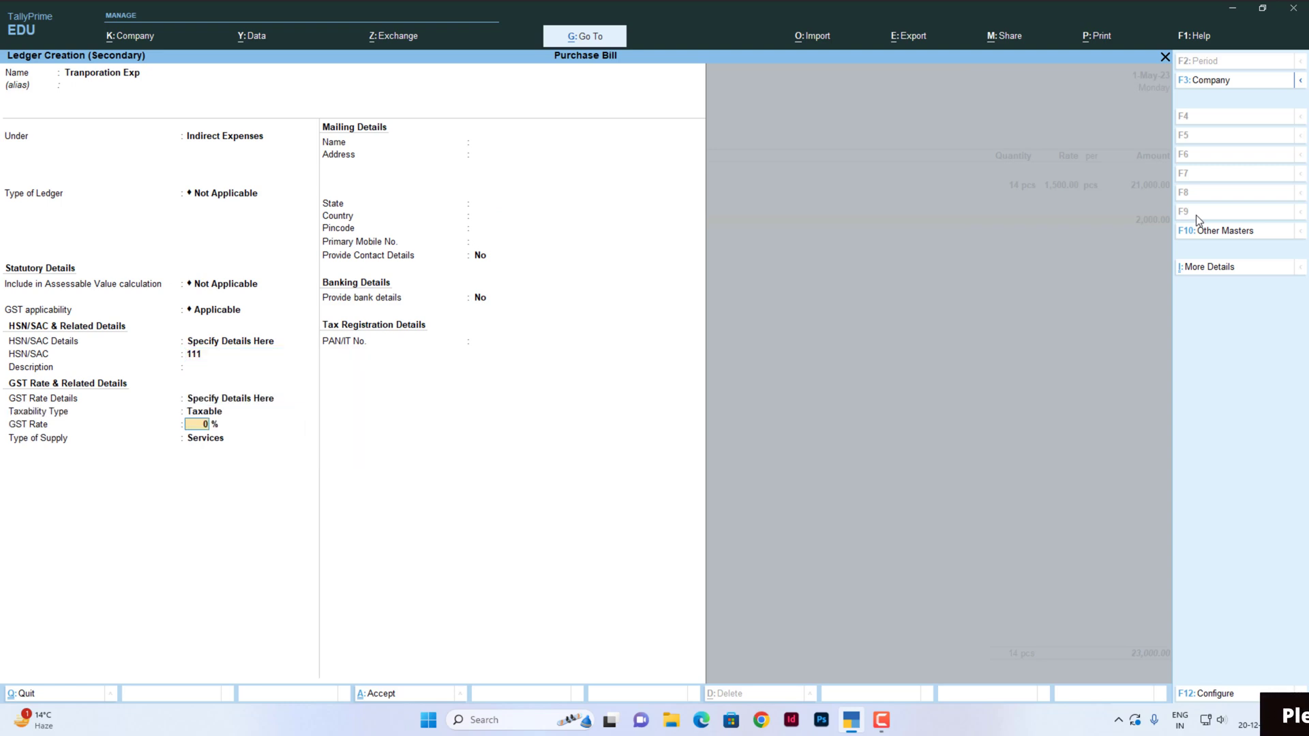
pyautogui.write('5')
pyautogui.press('Return')
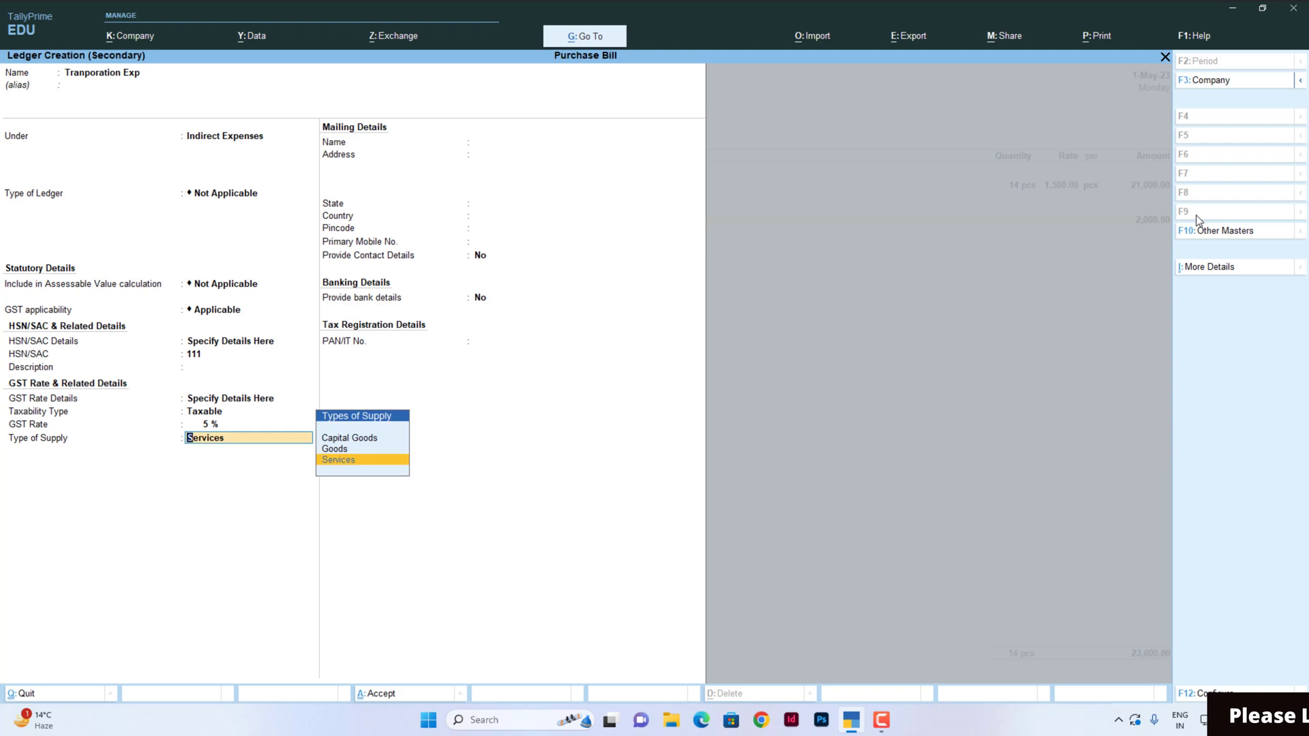
pyautogui.press('Return')
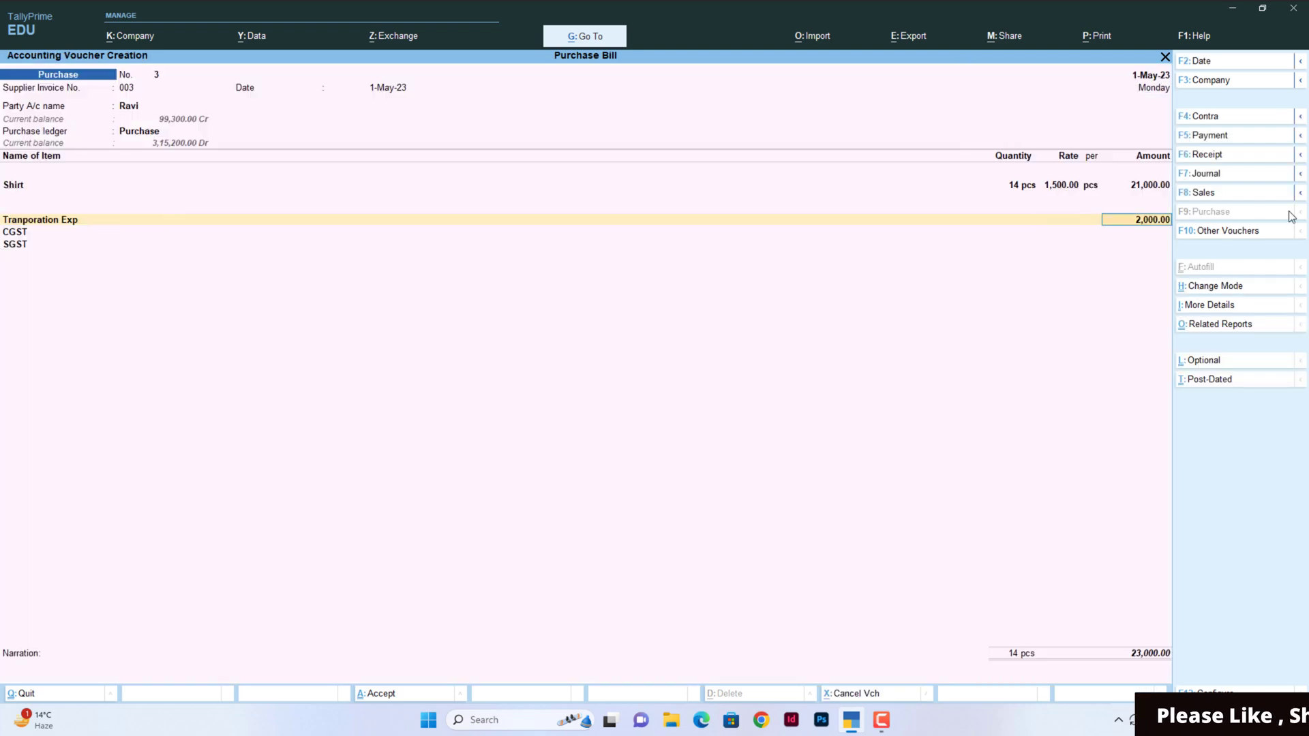
# Recalculate the voucher's CGST and SGST with Tranporation Exp kept at 2,000, and check the detailed GST tax analysis
pyautogui.press('Return')
pyautogui.press('Return')
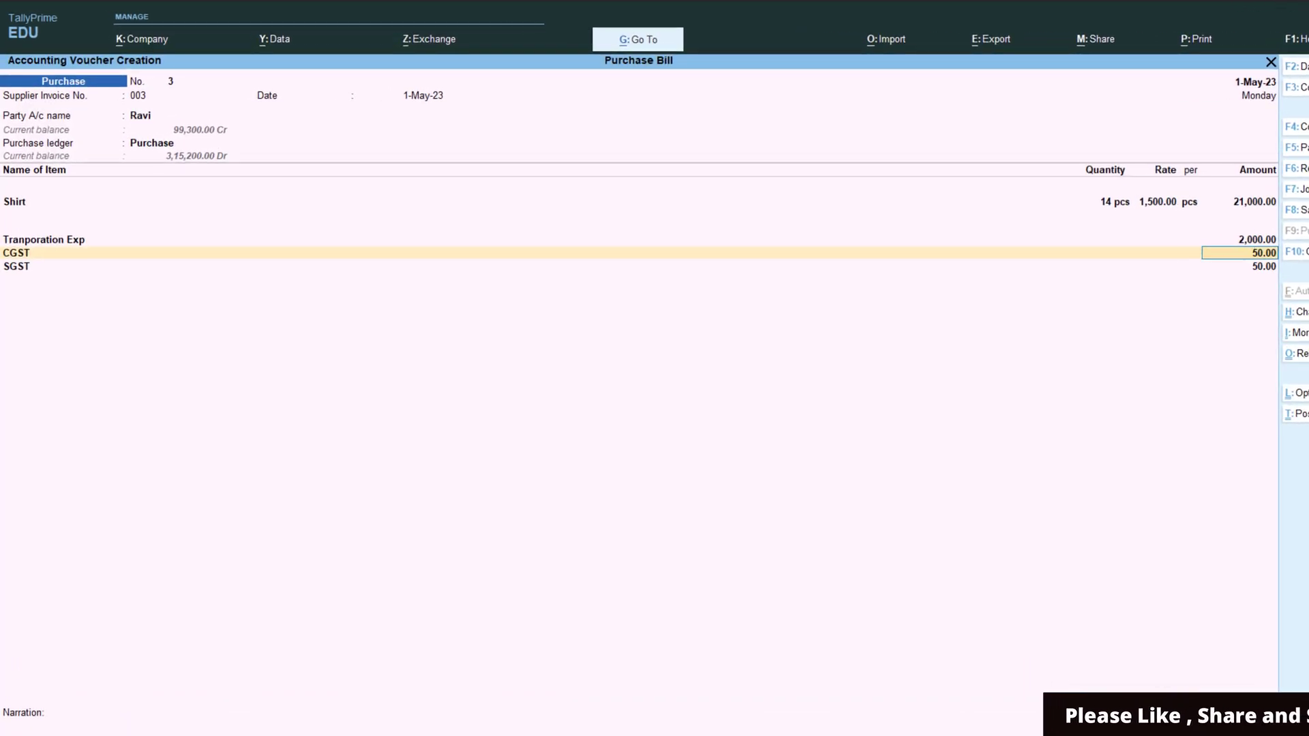
pyautogui.hotkey('ctrl', 'o')
pyautogui.hotkey('alt', 'f5')
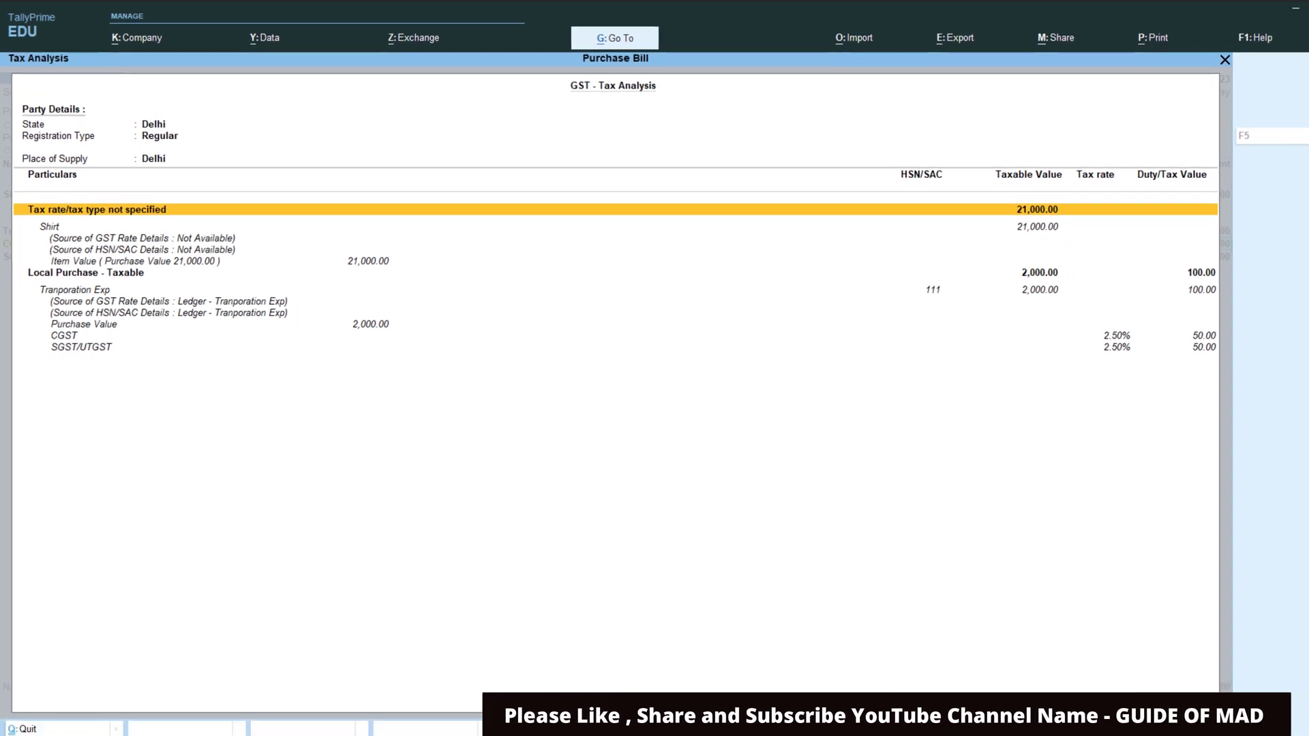
pyautogui.press('Escape')
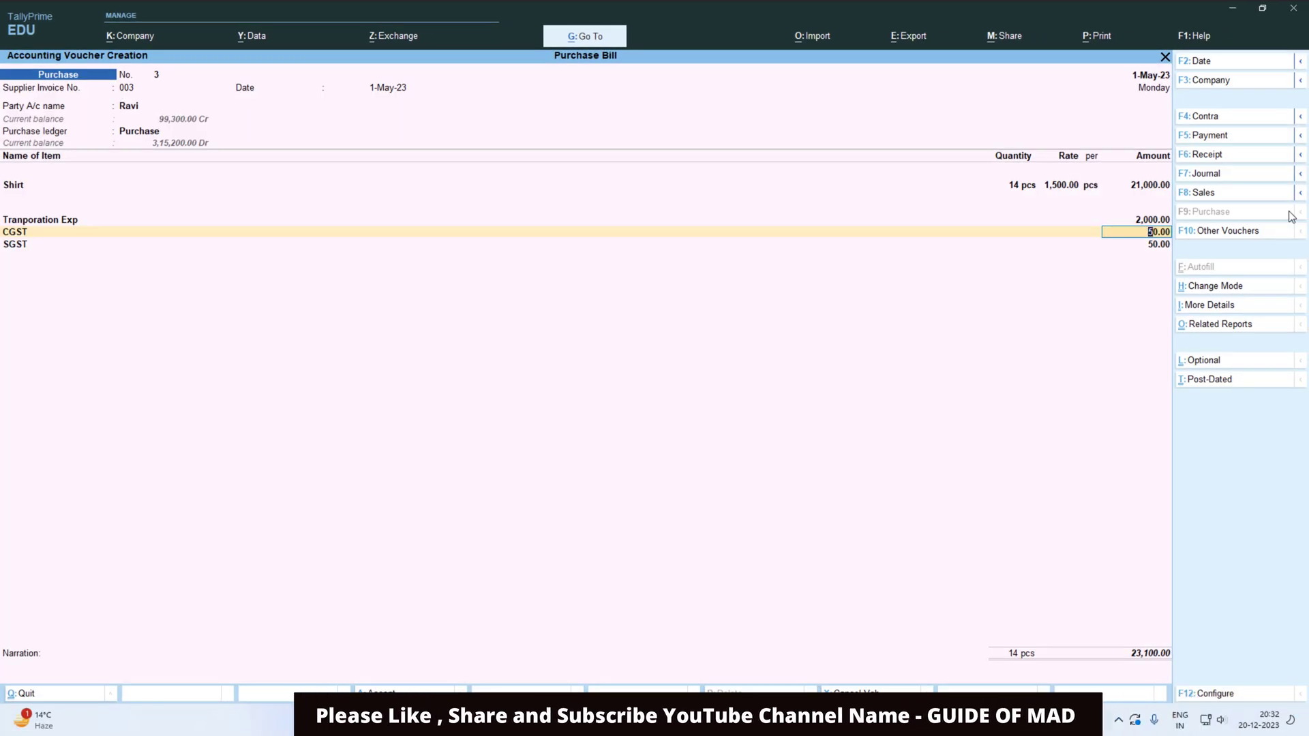